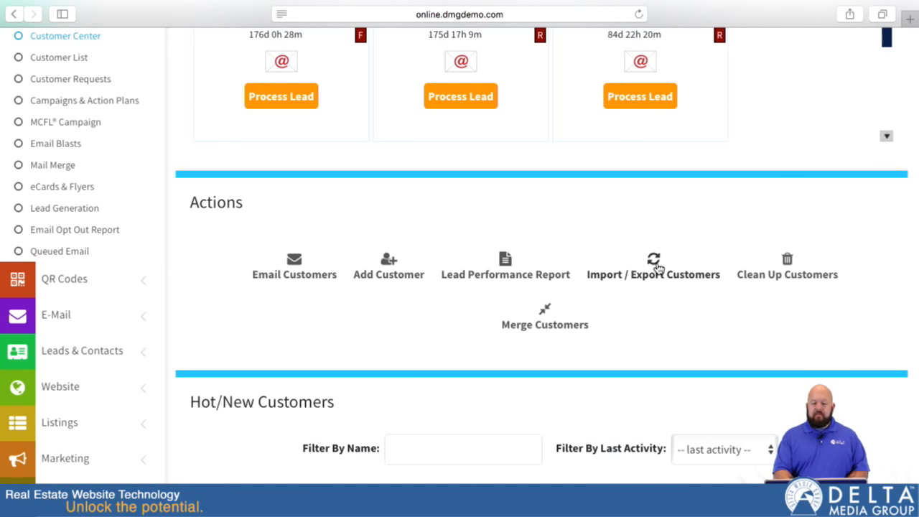
Step: Open the Delete Imports page from the Import/Export Customers options and review the previously deleted customer imports
{"action": "left_click", "coordinate": [653, 267]}
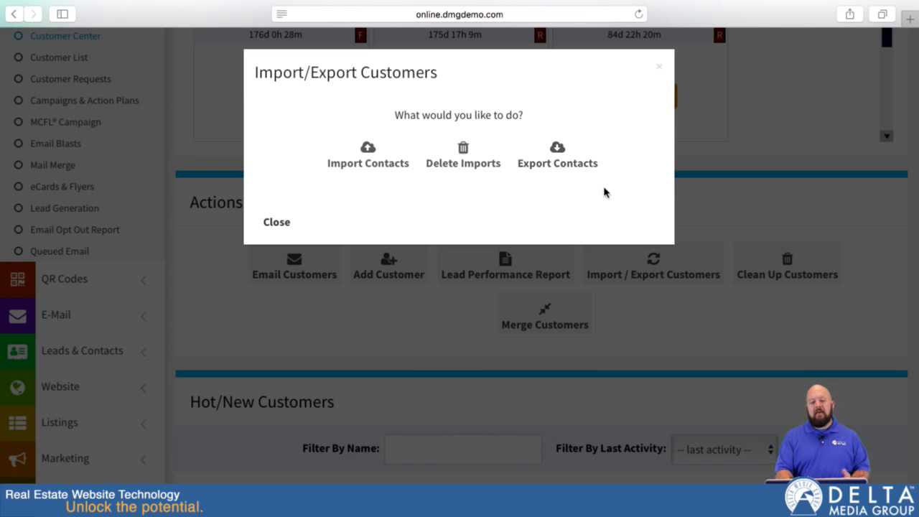
{"action": "left_click", "coordinate": [460, 153]}
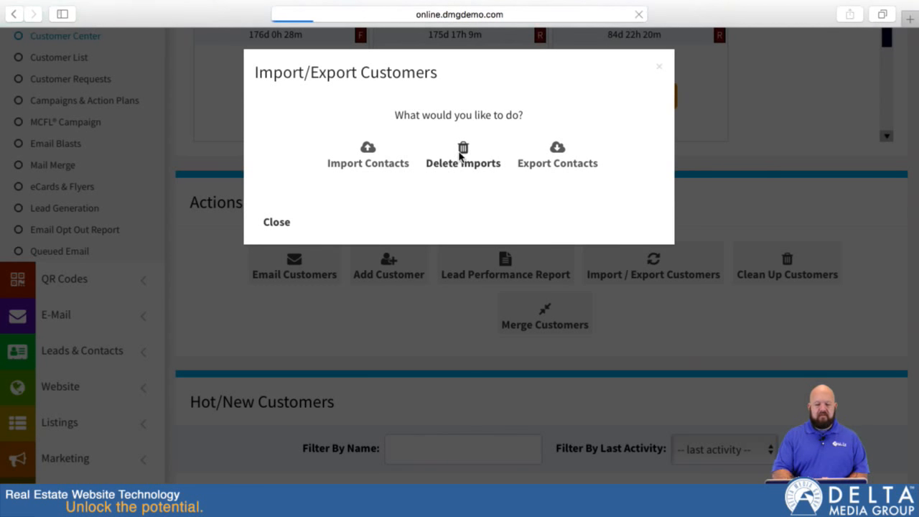
{"action": "scroll", "coordinate": [536, 424], "scroll_direction": "down", "scroll_amount": 5}
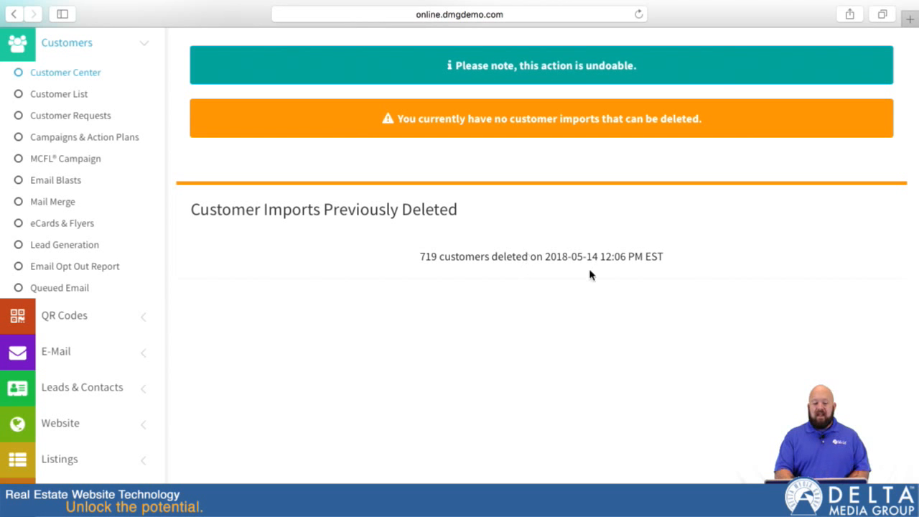
{"action": "left_click_drag", "start_coordinate": [423, 257], "coordinate": [650, 254]}
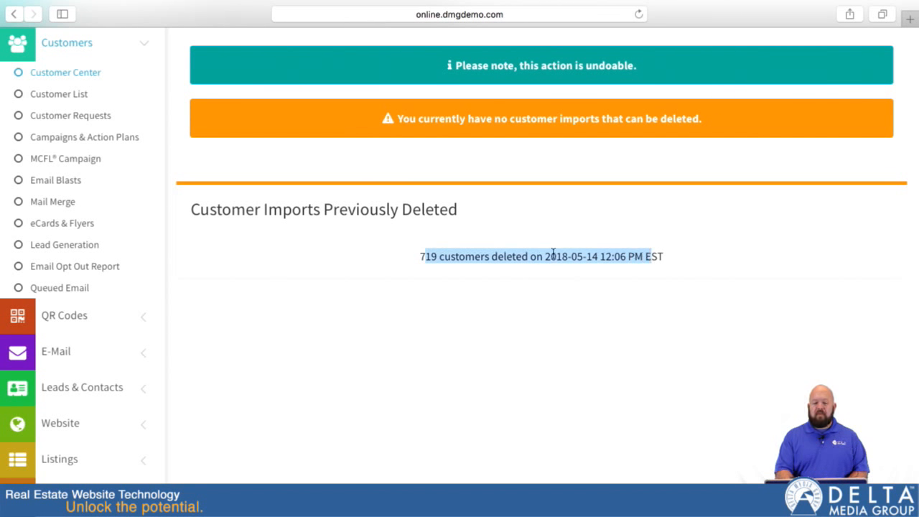
{"action": "left_click", "coordinate": [474, 253]}
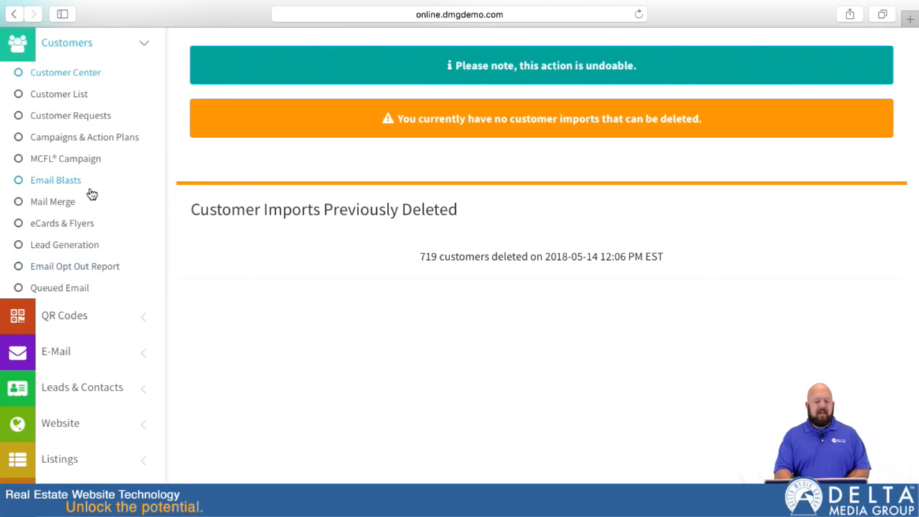
Step: Return to the Customer Center and open the Import Contacts page from the Import/Export Customers options
{"action": "scroll", "coordinate": [92, 192], "scroll_direction": "up", "scroll_amount": 5}
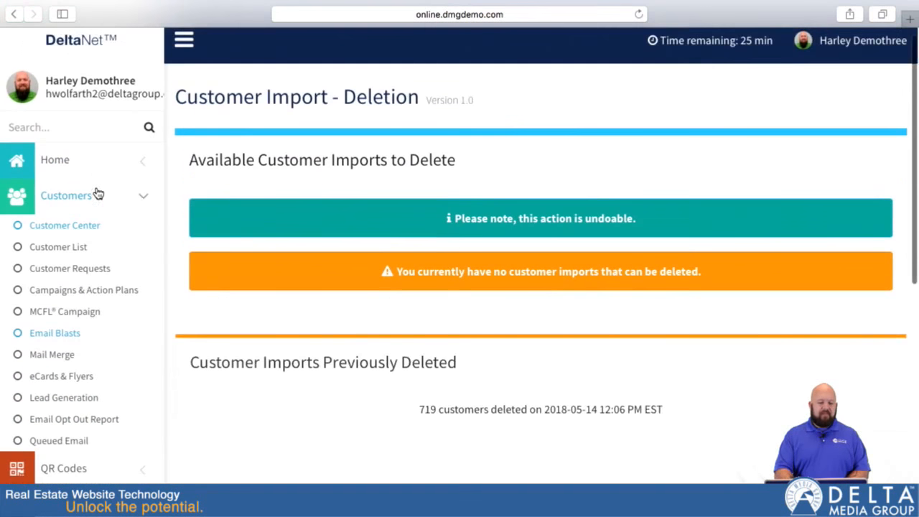
{"action": "left_click", "coordinate": [75, 226]}
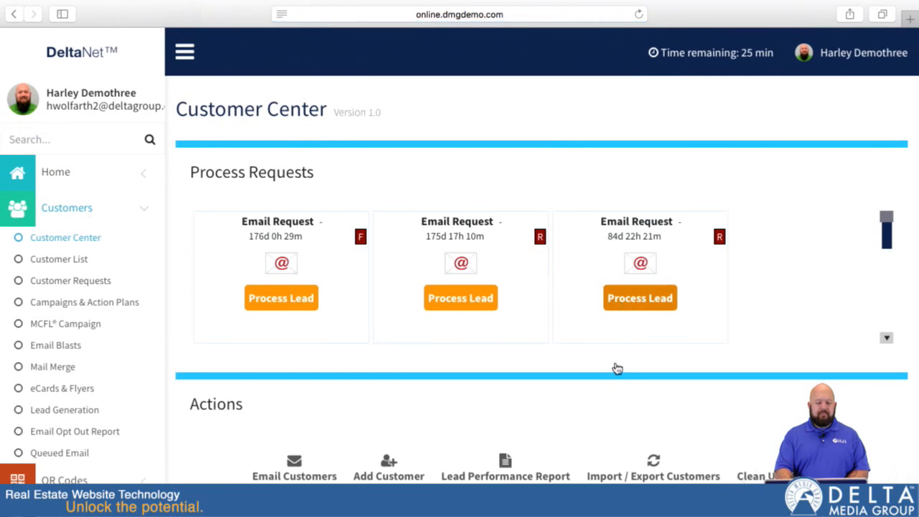
{"action": "scroll", "coordinate": [603, 381], "scroll_direction": "down", "scroll_amount": 3}
{"action": "left_click", "coordinate": [655, 382]}
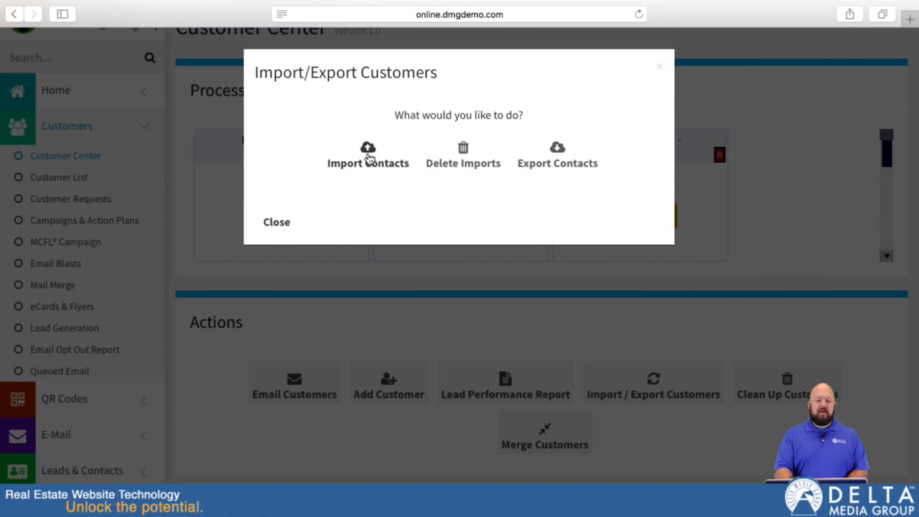
{"action": "left_click", "coordinate": [369, 157]}
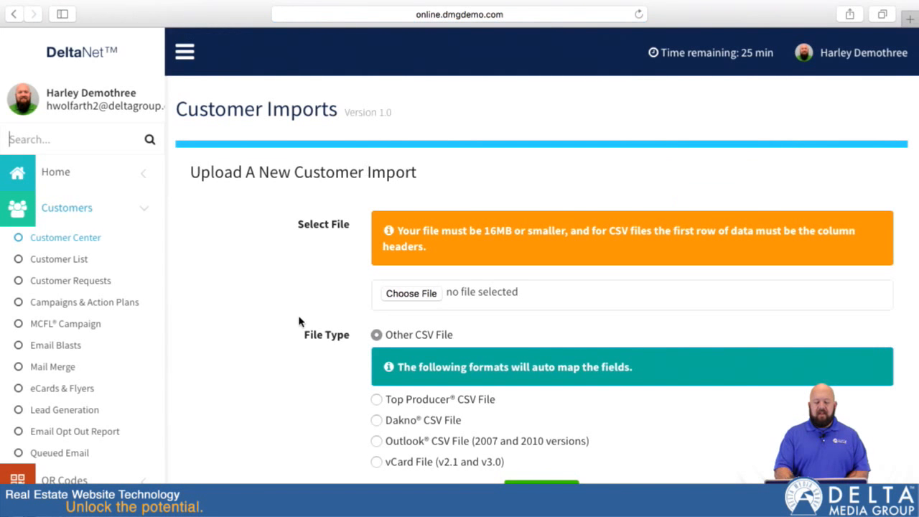
Step: Choose the contacts_dmgdemo_test file from the Downloads folder as the customer import file
{"action": "scroll", "coordinate": [300, 321], "scroll_direction": "down", "scroll_amount": 5}
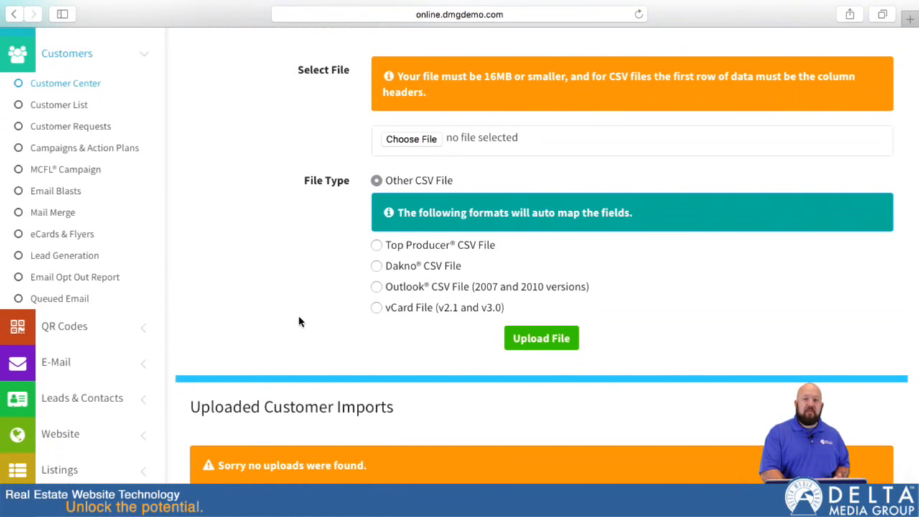
{"action": "scroll", "coordinate": [331, 380], "scroll_direction": "down", "scroll_amount": 9}
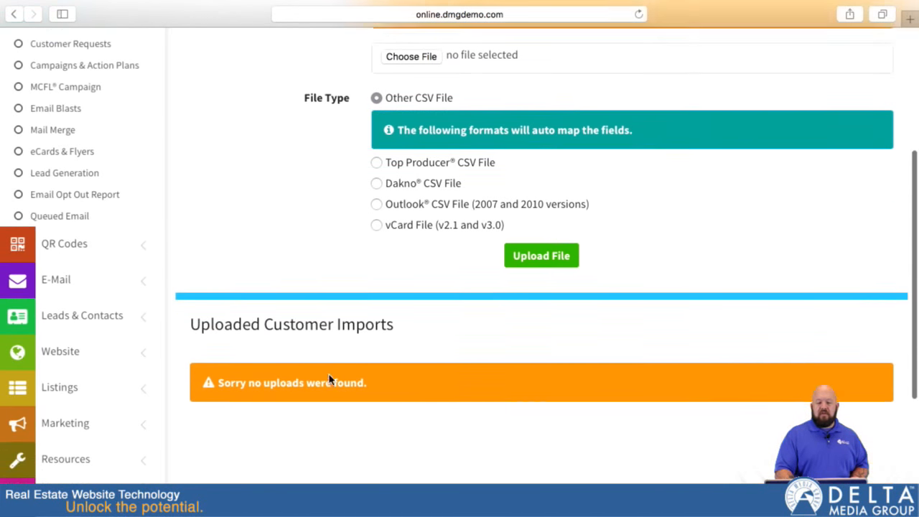
{"action": "scroll", "coordinate": [329, 380], "scroll_direction": "up", "scroll_amount": 7}
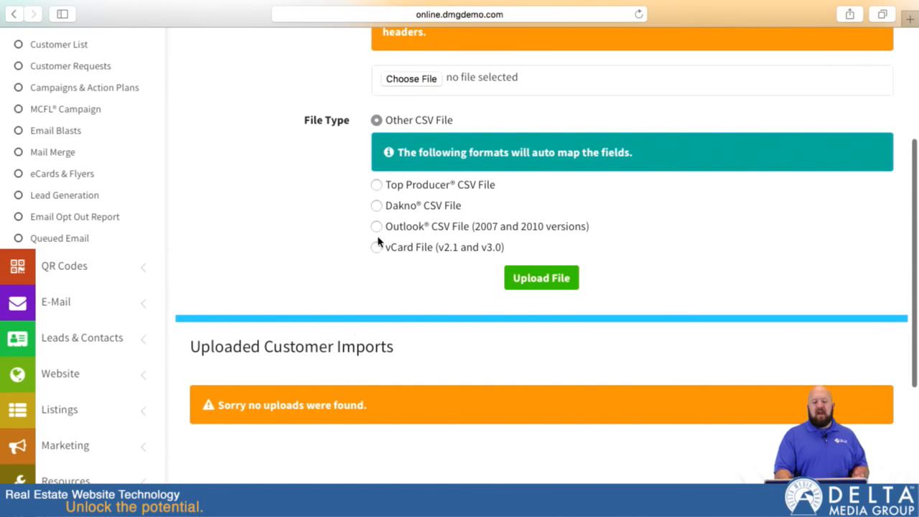
{"action": "scroll", "coordinate": [378, 217], "scroll_direction": "up", "scroll_amount": 1}
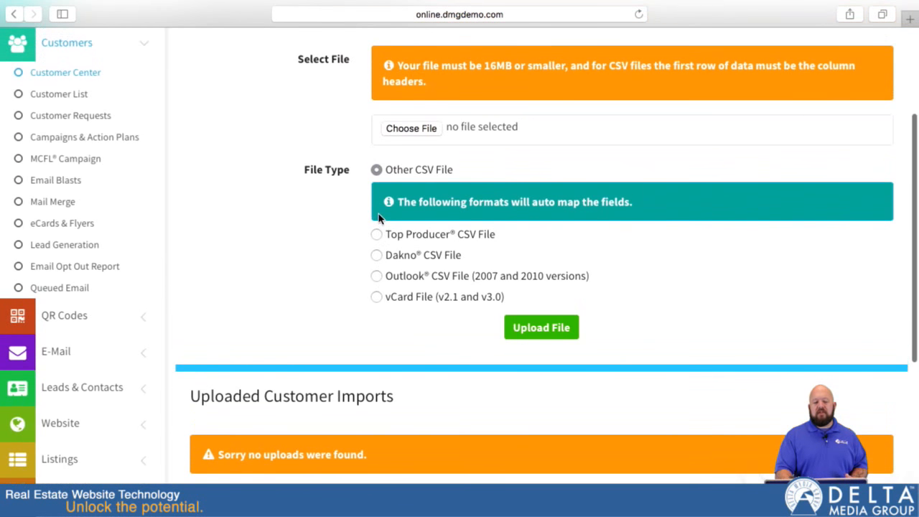
{"action": "left_click", "coordinate": [404, 131]}
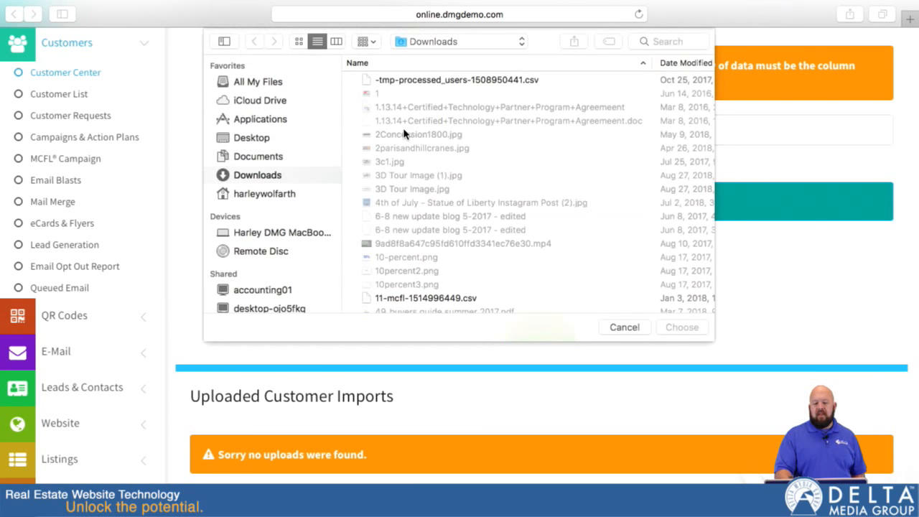
{"action": "scroll", "coordinate": [414, 152], "scroll_direction": "down", "scroll_amount": 5}
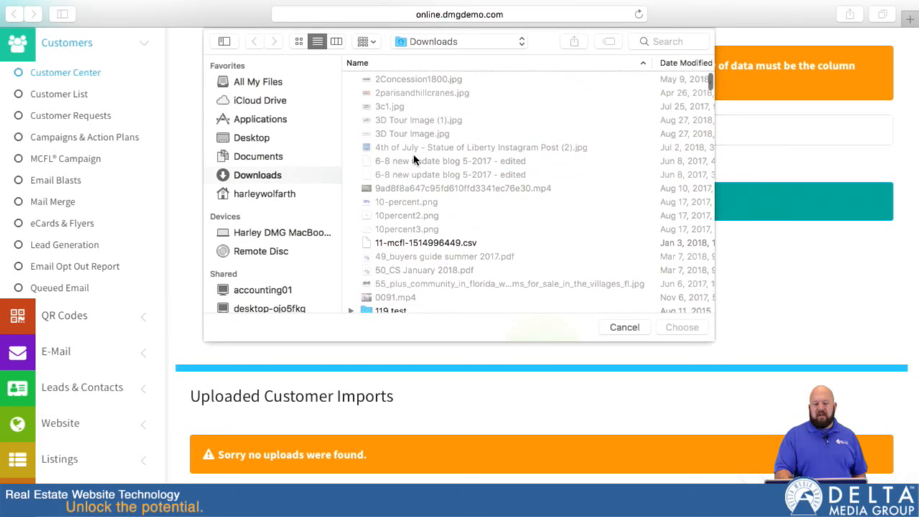
{"action": "scroll", "coordinate": [413, 159], "scroll_direction": "down", "scroll_amount": 15}
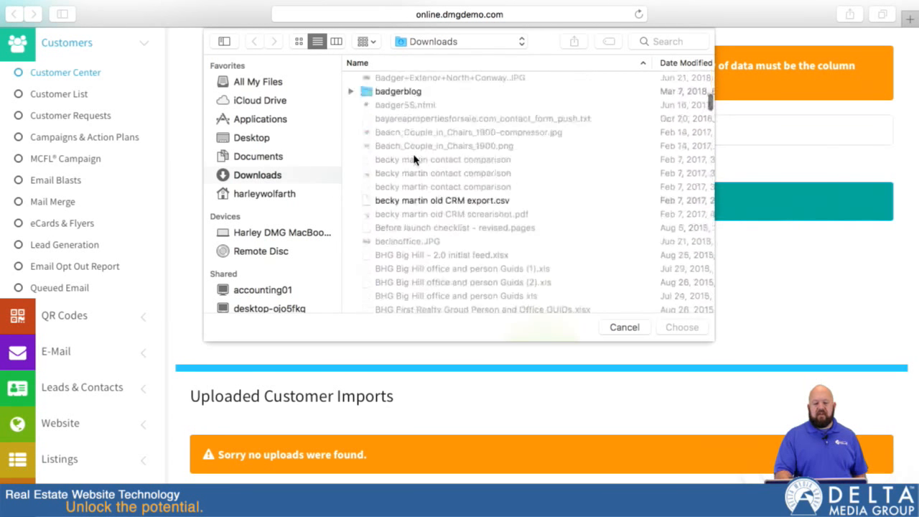
{"action": "scroll", "coordinate": [413, 159], "scroll_direction": "down", "scroll_amount": 10}
{"action": "scroll", "coordinate": [413, 160], "scroll_direction": "up", "scroll_amount": 10}
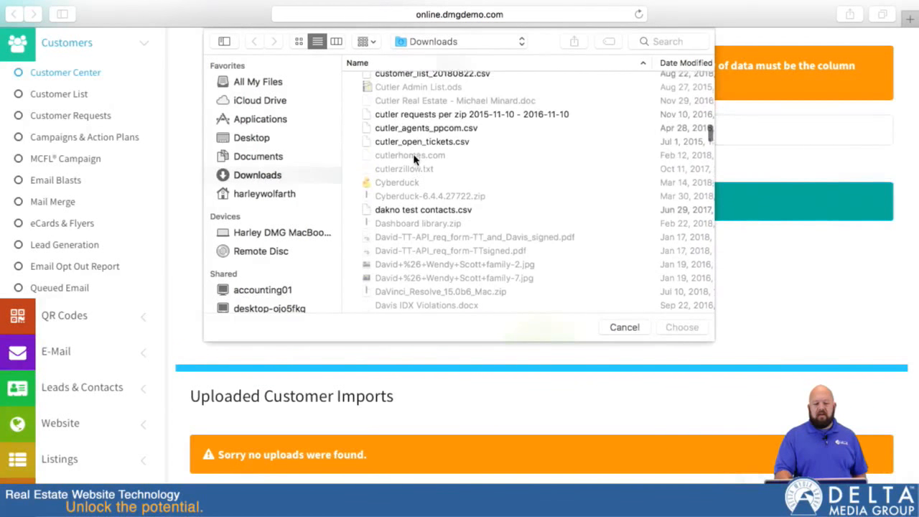
{"action": "scroll", "coordinate": [414, 159], "scroll_direction": "up", "scroll_amount": 20}
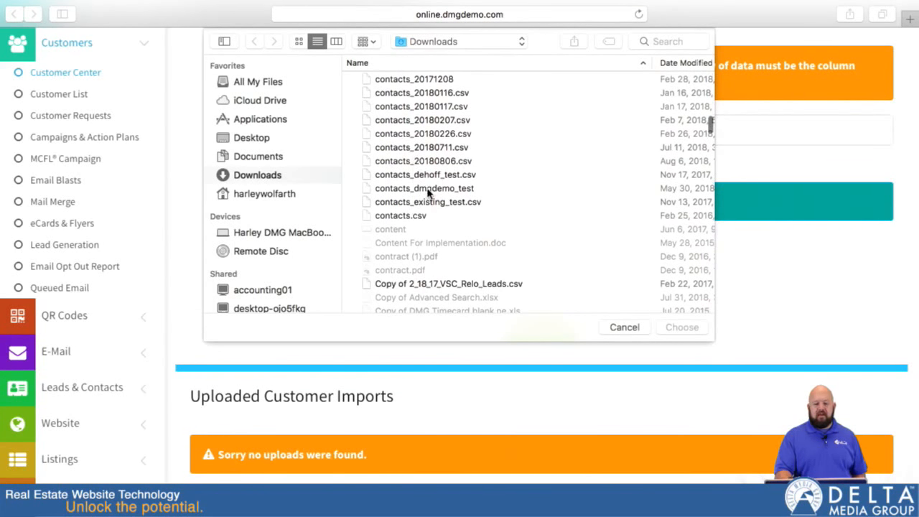
{"action": "left_click", "coordinate": [428, 189]}
{"action": "left_click", "coordinate": [679, 327]}
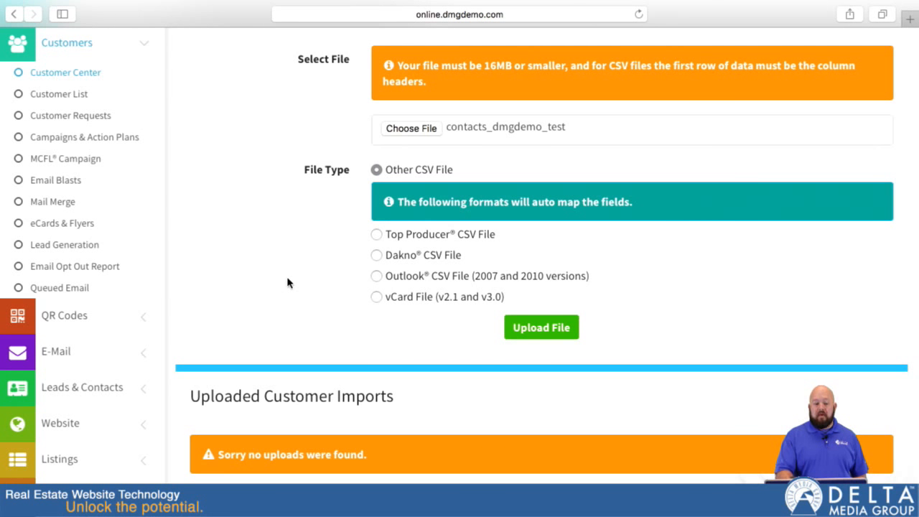
Step: Select the Top Producer CSV File type and examine which columns it imports
{"action": "left_click", "coordinate": [376, 235]}
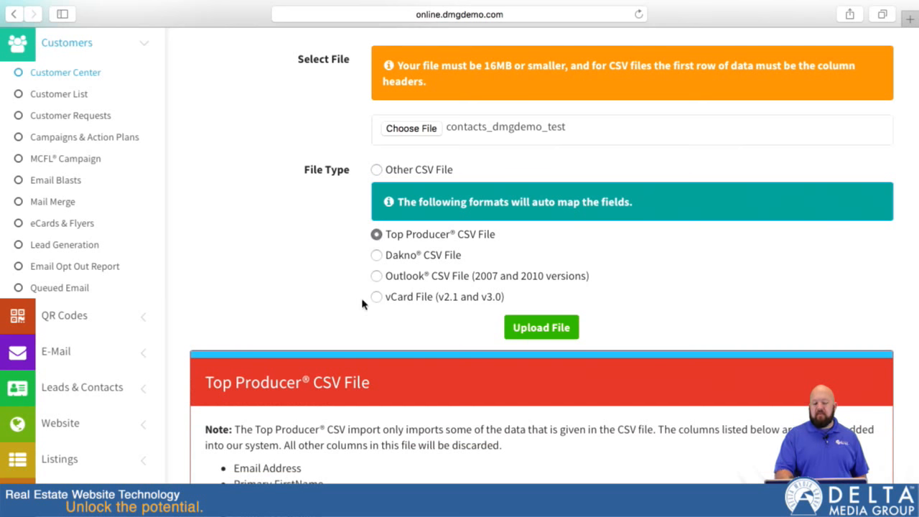
{"action": "scroll", "coordinate": [318, 369], "scroll_direction": "down", "scroll_amount": 5}
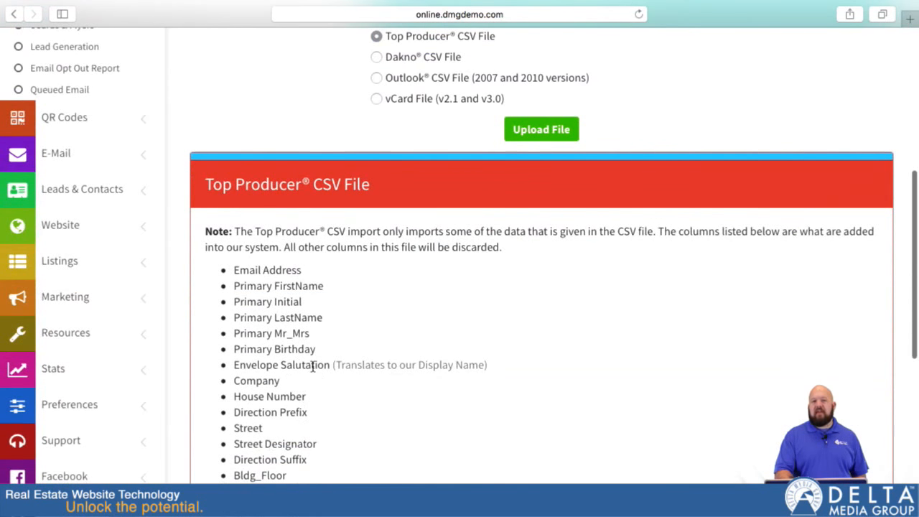
{"action": "scroll", "coordinate": [310, 363], "scroll_direction": "up", "scroll_amount": 5}
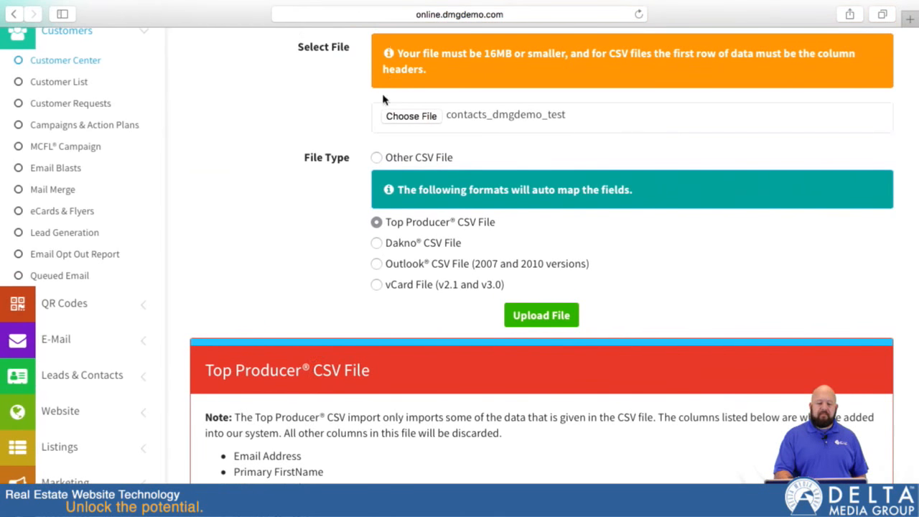
Step: Set the file type to Other CSV File and upload the chosen contacts file
{"action": "left_click", "coordinate": [375, 157]}
{"action": "scroll", "coordinate": [292, 261], "scroll_direction": "down", "scroll_amount": 3}
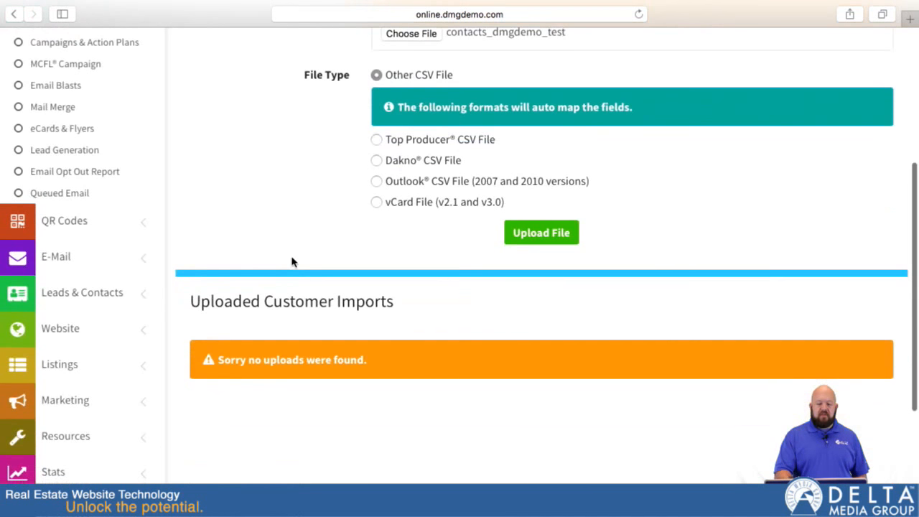
{"action": "scroll", "coordinate": [292, 261], "scroll_direction": "up", "scroll_amount": 3}
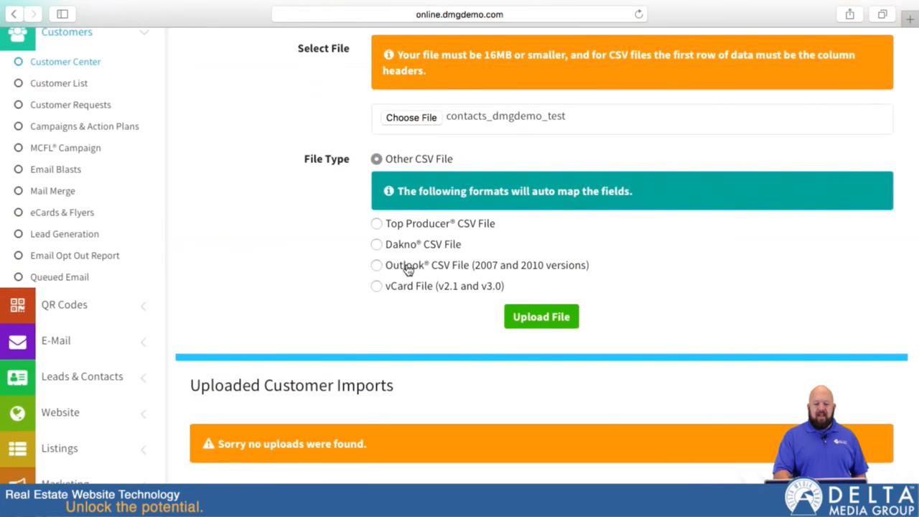
{"action": "left_click", "coordinate": [542, 322]}
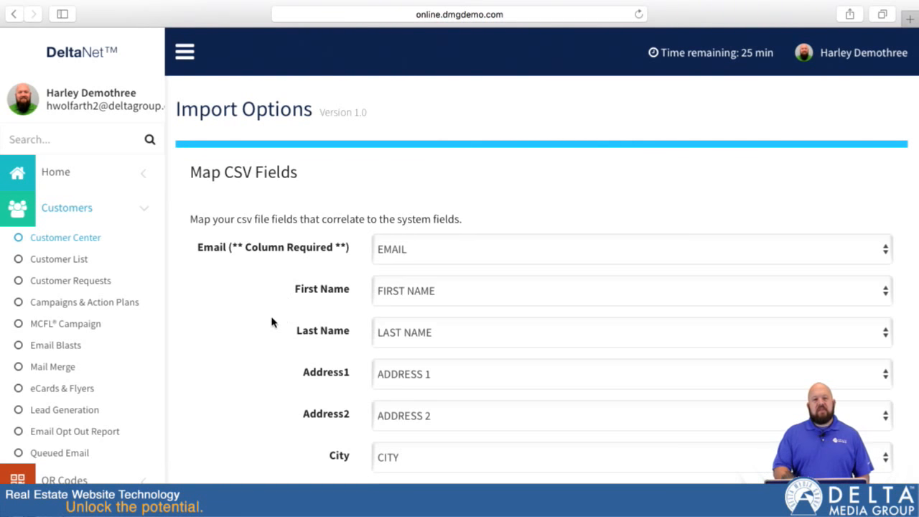
Step: Examine the CSV field mappings from Email through Country, including the column choices offered for State
{"action": "scroll", "coordinate": [292, 353], "scroll_direction": "down", "scroll_amount": 5}
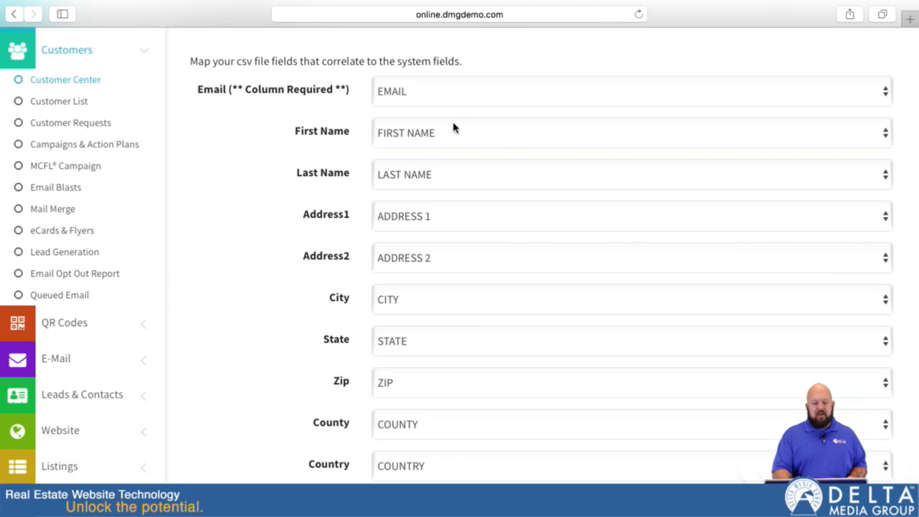
{"action": "scroll", "coordinate": [454, 140], "scroll_direction": "down", "scroll_amount": 2}
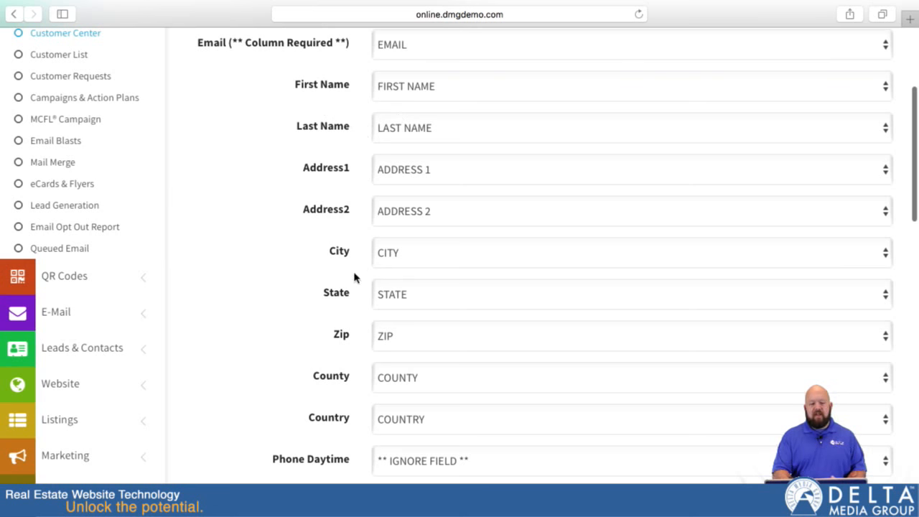
{"action": "scroll", "coordinate": [354, 277], "scroll_direction": "down", "scroll_amount": 1}
{"action": "scroll", "coordinate": [395, 267], "scroll_direction": "down", "scroll_amount": 4}
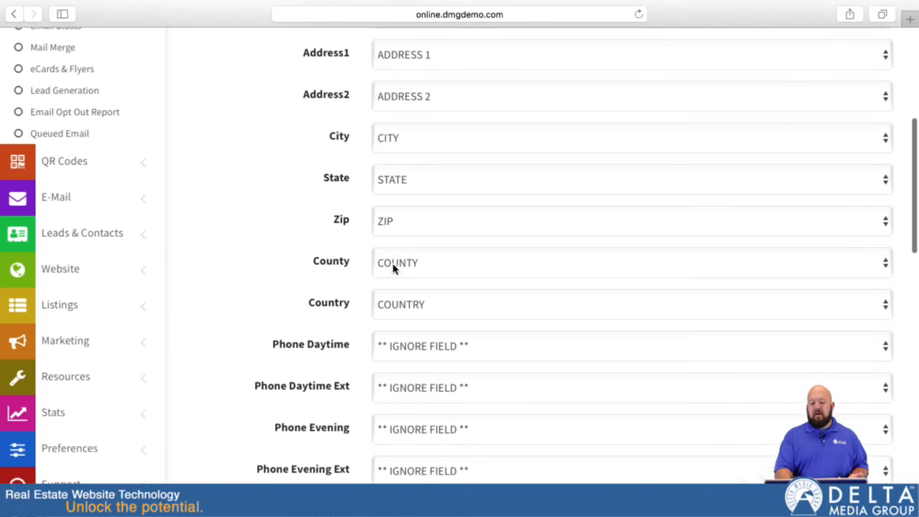
{"action": "left_click", "coordinate": [552, 178]}
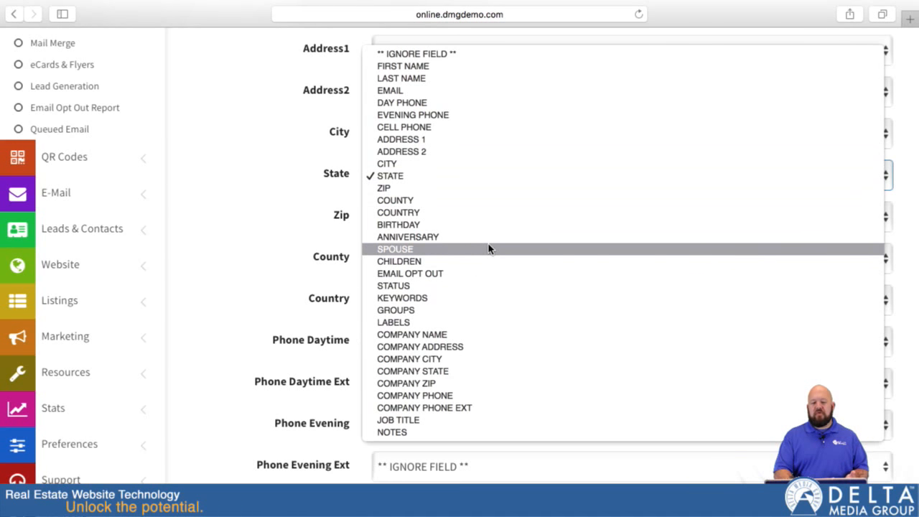
{"action": "left_click", "coordinate": [236, 201]}
Step: Map Phone Daytime to DAY PHONE, Phone Evening to EVENING PHONE and Phone Cell to CELL PHONE
{"action": "scroll", "coordinate": [409, 303], "scroll_direction": "down", "scroll_amount": 5}
{"action": "scroll", "coordinate": [410, 303], "scroll_direction": "down", "scroll_amount": 1}
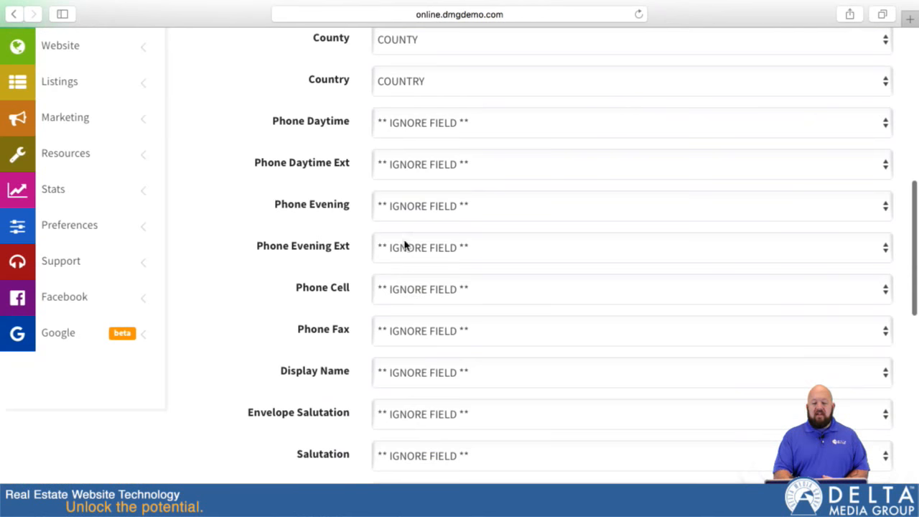
{"action": "left_click", "coordinate": [454, 123]}
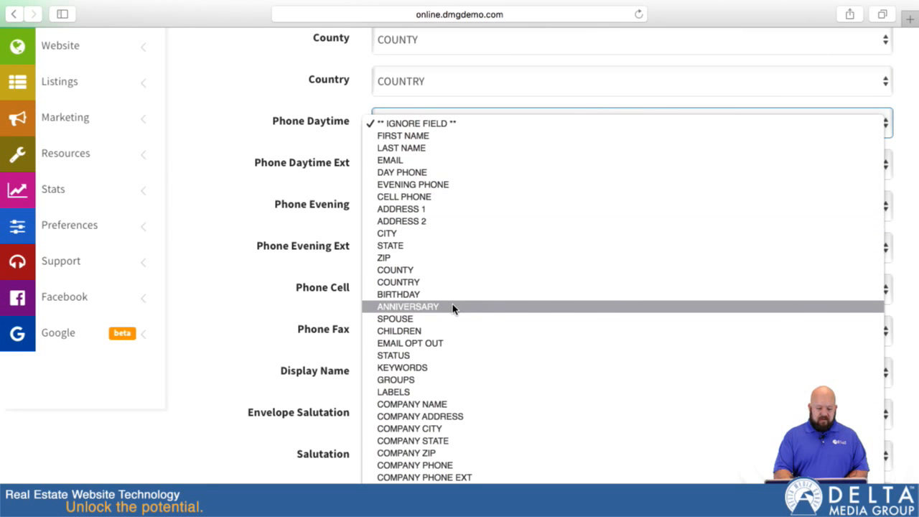
{"action": "left_click", "coordinate": [444, 176]}
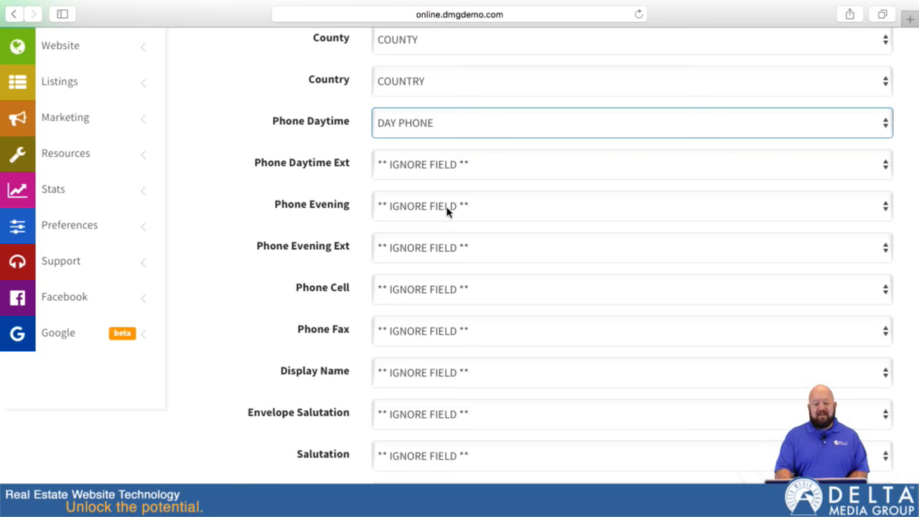
{"action": "left_click", "coordinate": [447, 208]}
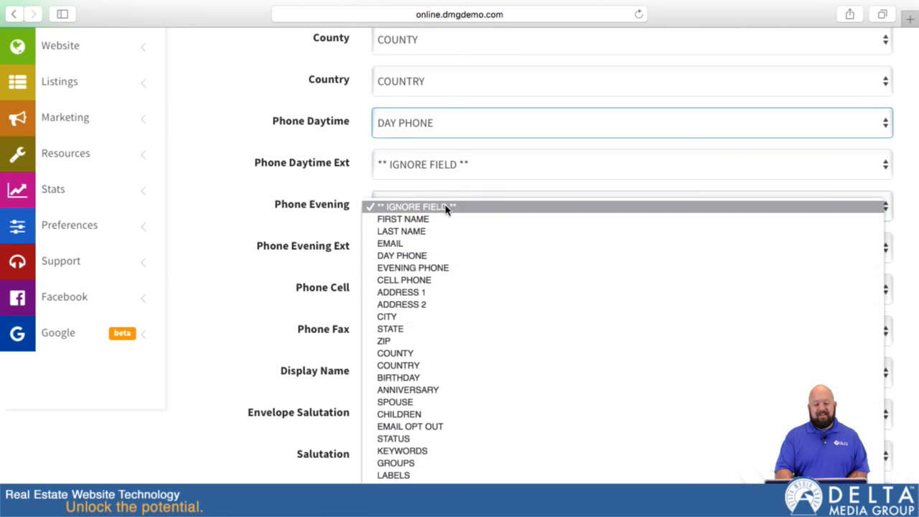
{"action": "left_click", "coordinate": [436, 268]}
{"action": "left_click", "coordinate": [414, 298]}
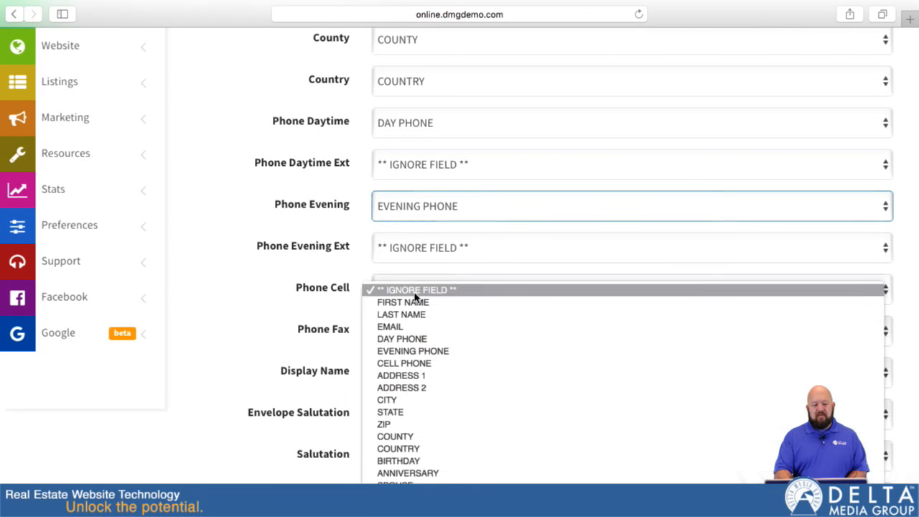
{"action": "left_click", "coordinate": [399, 363]}
{"action": "scroll", "coordinate": [300, 359], "scroll_direction": "down", "scroll_amount": 2}
{"action": "scroll", "coordinate": [301, 368], "scroll_direction": "down", "scroll_amount": 4}
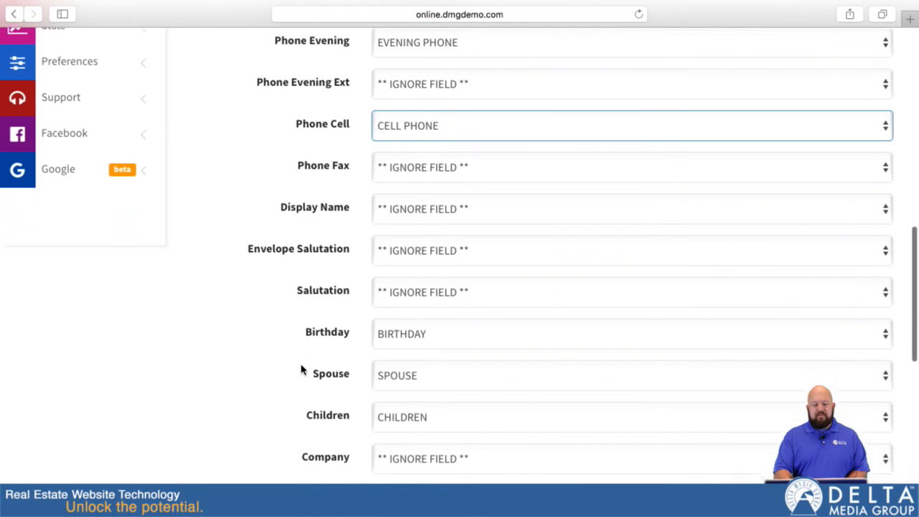
Step: Review the remaining field mappings down to Secondary Phone Labels and choose Default Source as the contacts' initial source
{"action": "scroll", "coordinate": [406, 352], "scroll_direction": "down", "scroll_amount": 3}
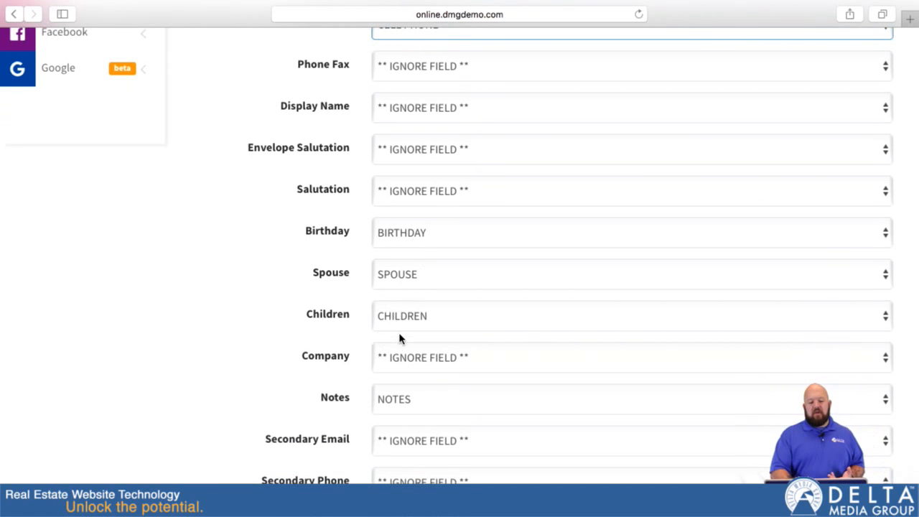
{"action": "scroll", "coordinate": [334, 374], "scroll_direction": "down", "scroll_amount": 5}
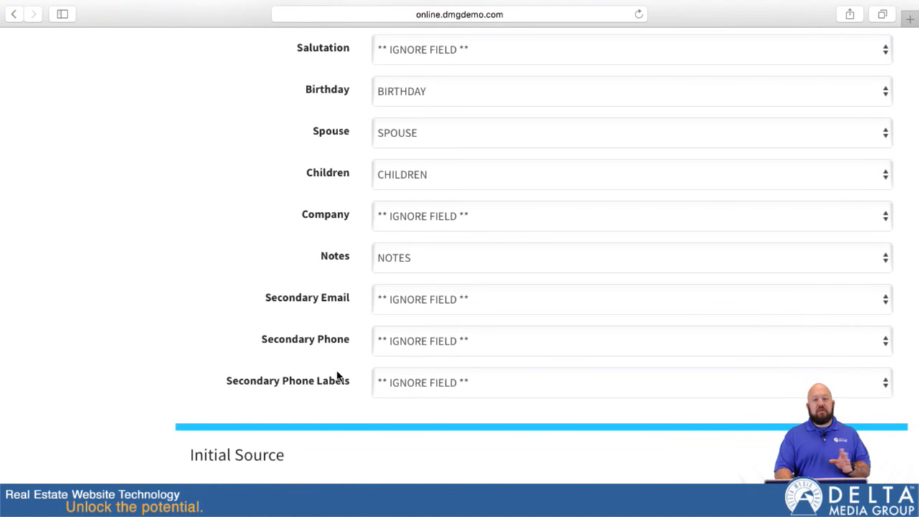
{"action": "scroll", "coordinate": [336, 374], "scroll_direction": "down", "scroll_amount": 7}
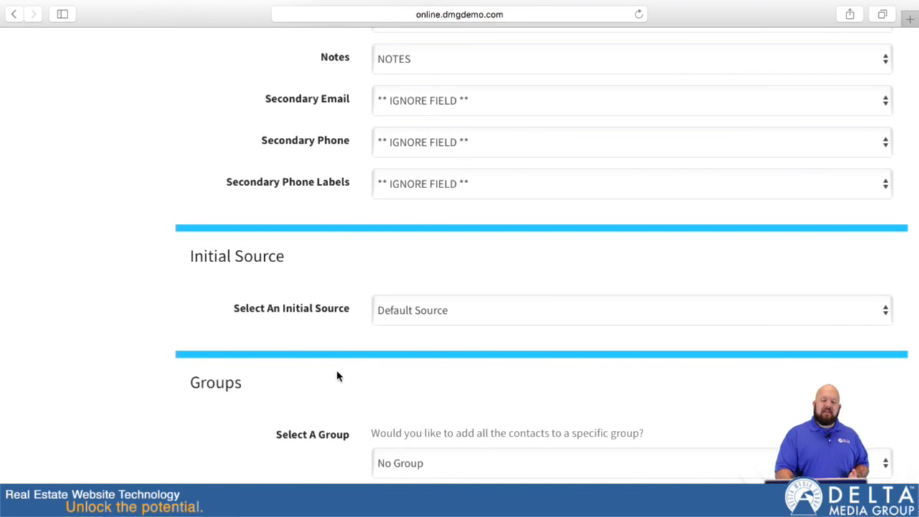
{"action": "scroll", "coordinate": [336, 374], "scroll_direction": "down", "scroll_amount": 2}
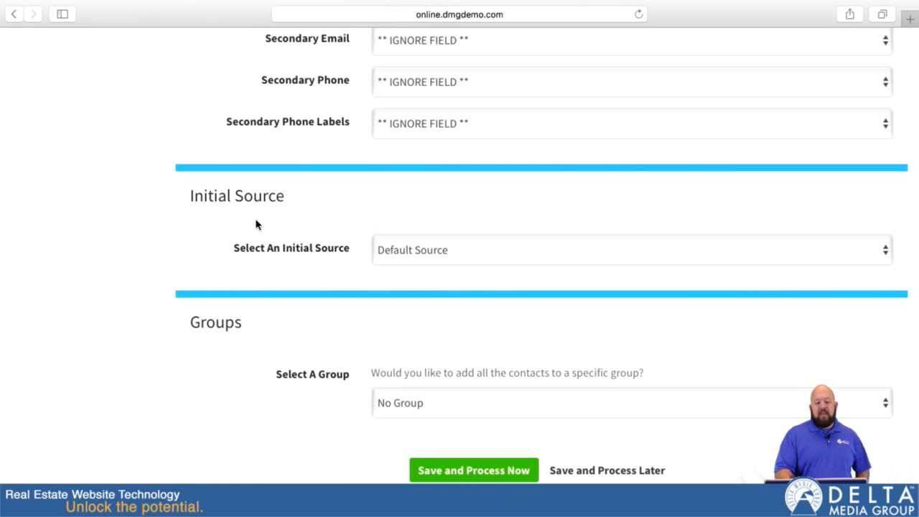
{"action": "left_click", "coordinate": [463, 259]}
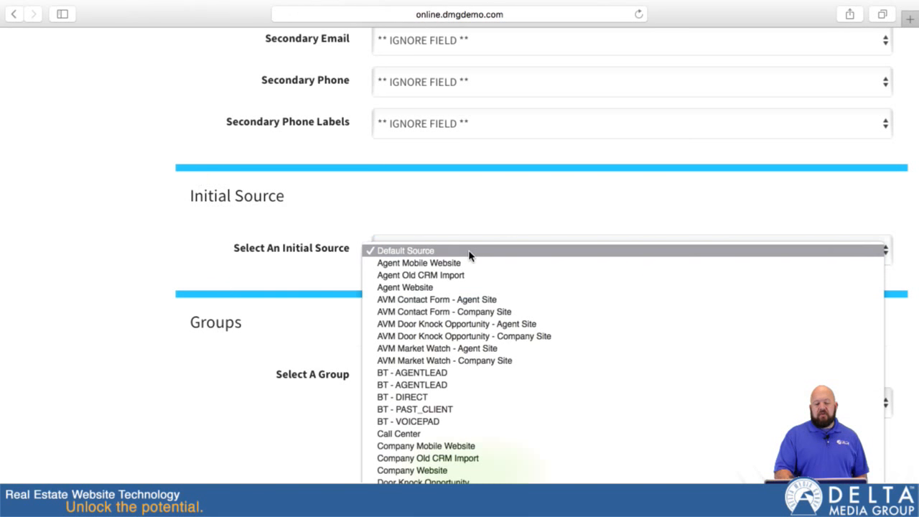
{"action": "left_click", "coordinate": [425, 253]}
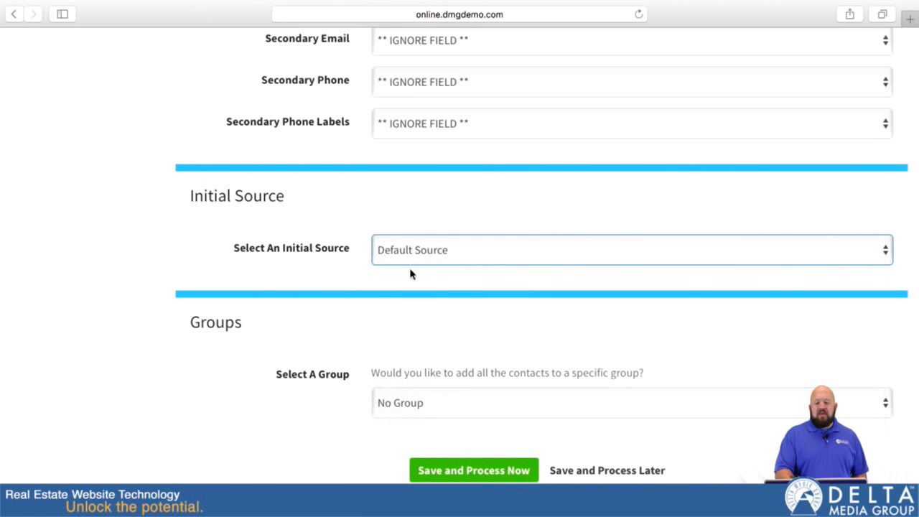
Step: Assign all the contacts to a new group named "New Group" and save the import options with Save and Process Later
{"action": "scroll", "coordinate": [326, 329], "scroll_direction": "down", "scroll_amount": 2}
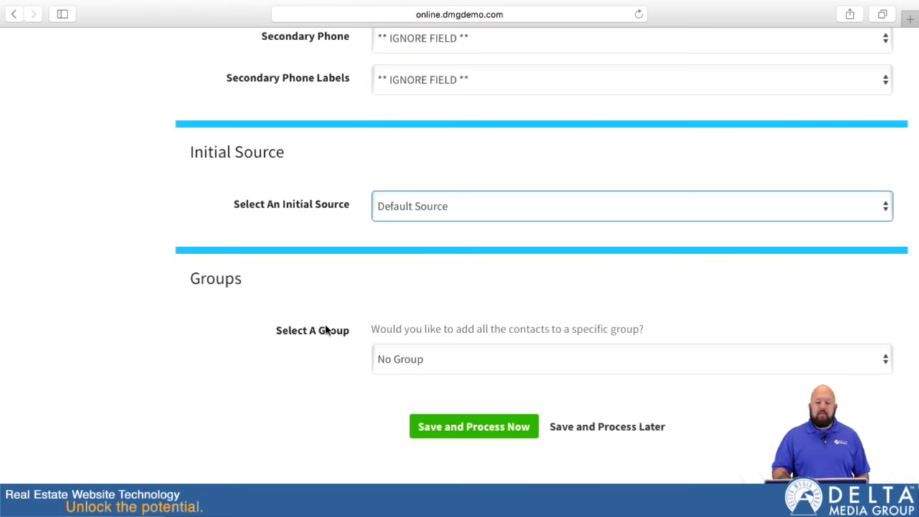
{"action": "scroll", "coordinate": [284, 407], "scroll_direction": "down", "scroll_amount": 1}
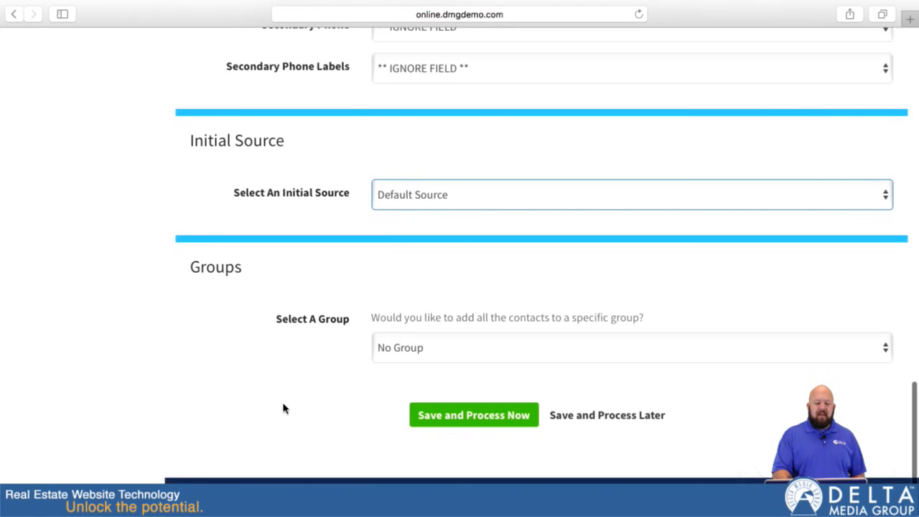
{"action": "left_click", "coordinate": [437, 348]}
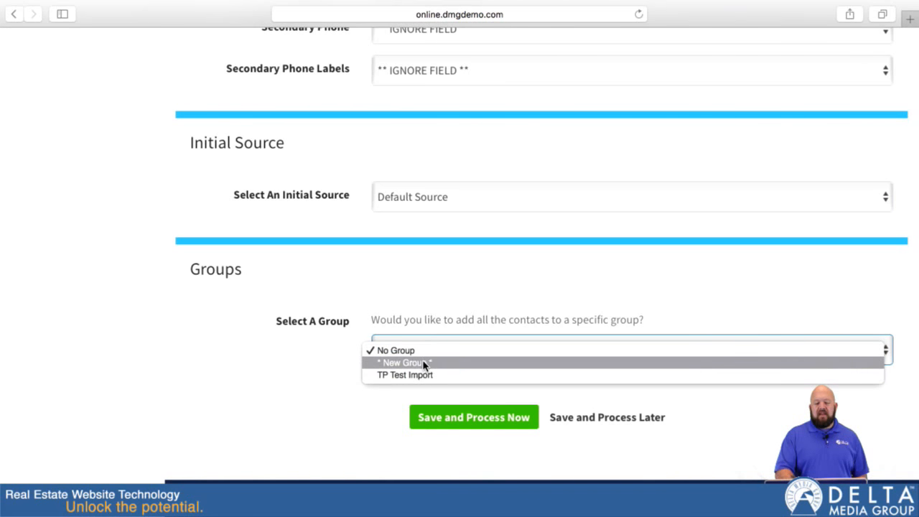
{"action": "left_click", "coordinate": [423, 366]}
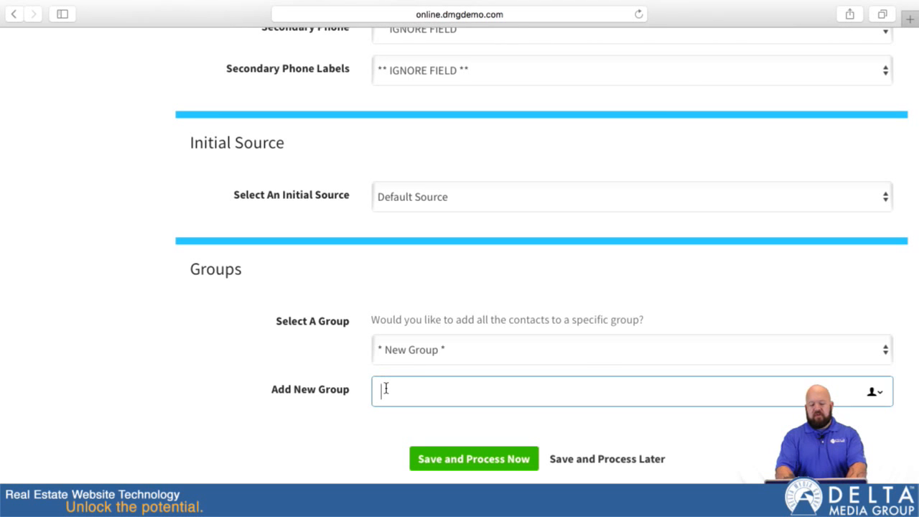
{"action": "type", "text": "New Group"}
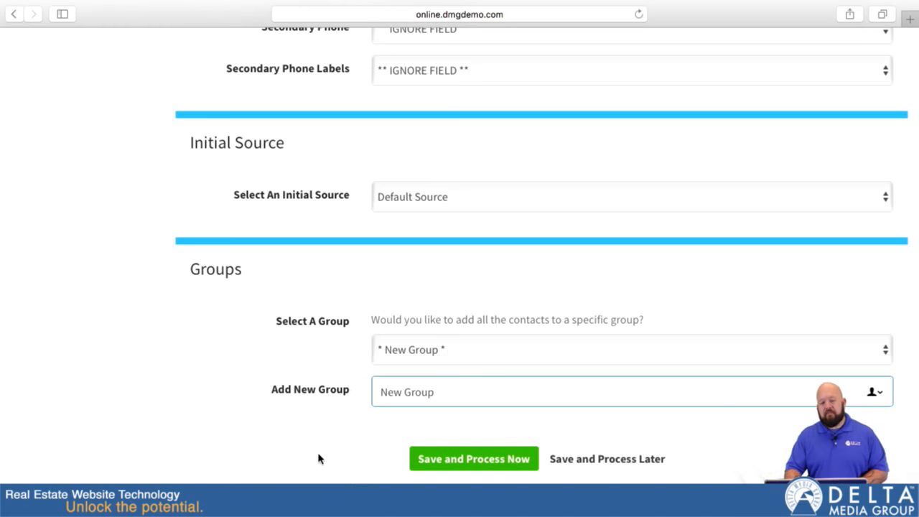
{"action": "scroll", "coordinate": [251, 451], "scroll_direction": "down", "scroll_amount": 2}
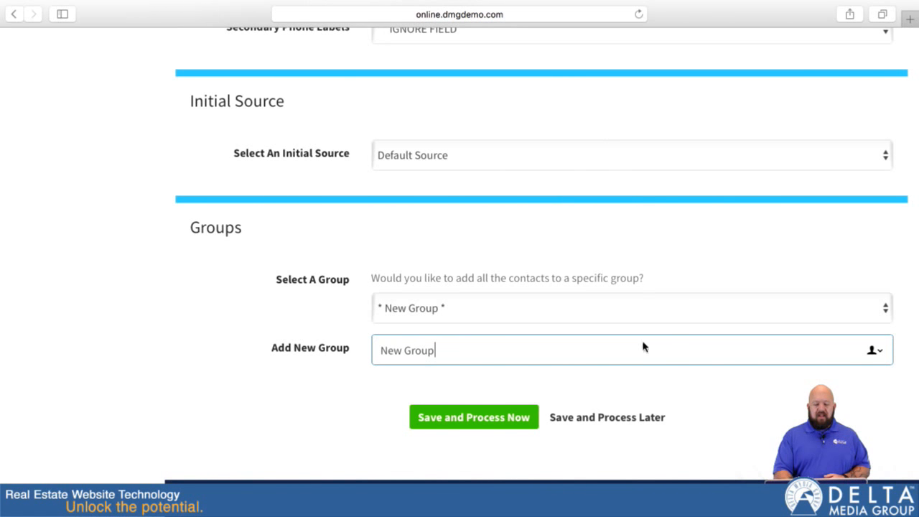
{"action": "left_click", "coordinate": [605, 419]}
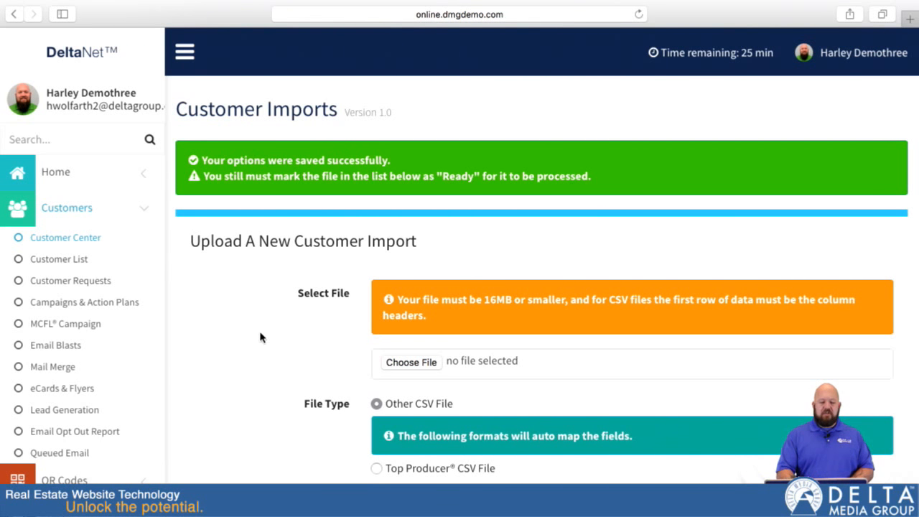
Step: Reopen the options of the contacts_dmgdemo_test.csv import, review them through the group settings, and save them again without processing
{"action": "scroll", "coordinate": [260, 326], "scroll_direction": "down", "scroll_amount": 10}
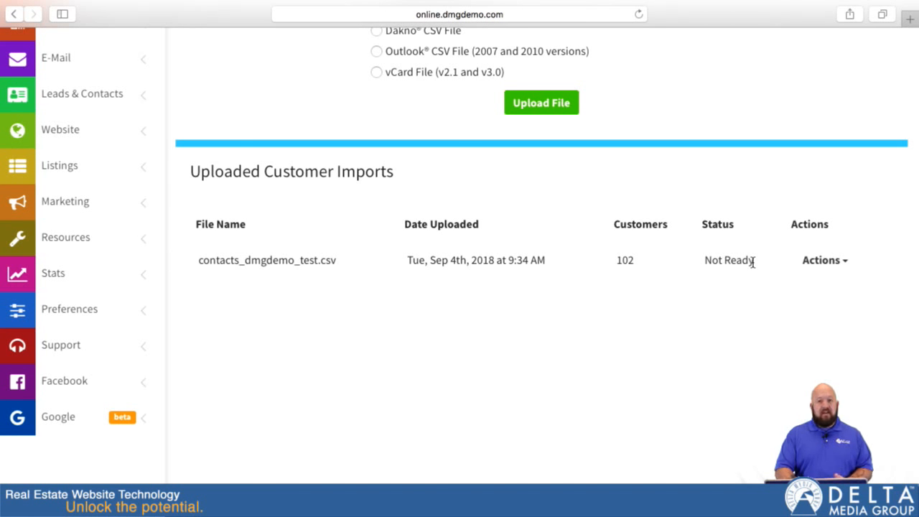
{"action": "left_click", "coordinate": [847, 266]}
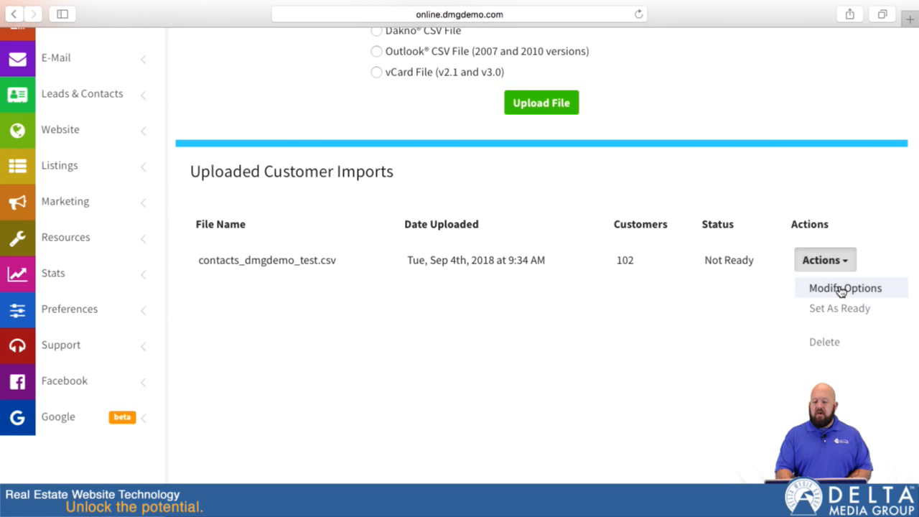
{"action": "left_click", "coordinate": [838, 289]}
{"action": "scroll", "coordinate": [840, 290], "scroll_direction": "down", "scroll_amount": 10}
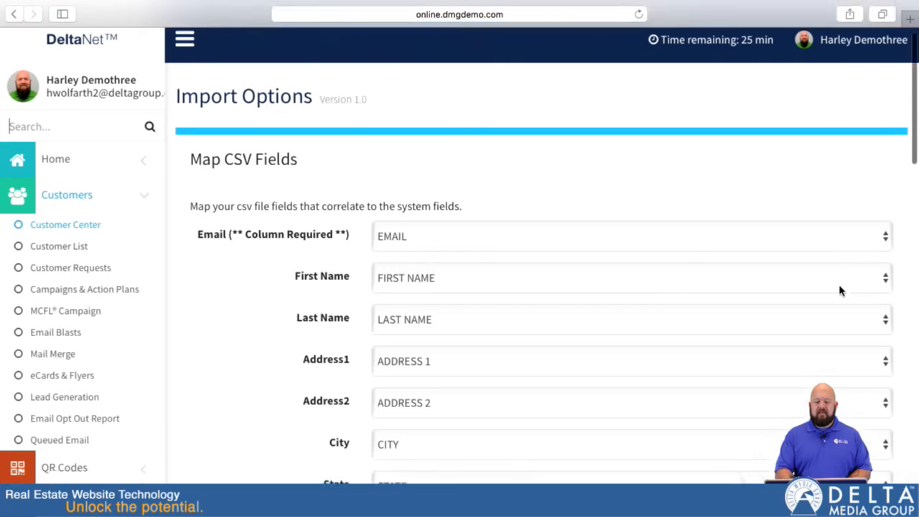
{"action": "scroll", "coordinate": [840, 290], "scroll_direction": "down", "scroll_amount": 12}
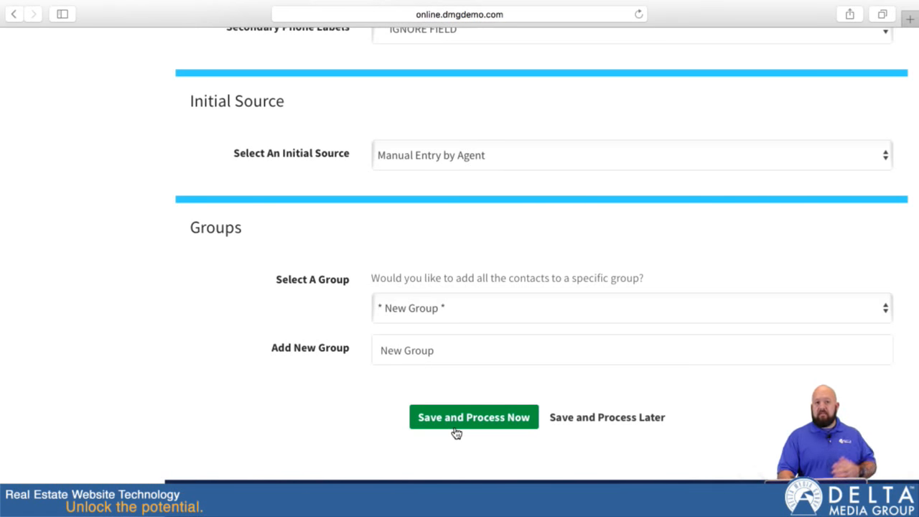
{"action": "left_click", "coordinate": [591, 417]}
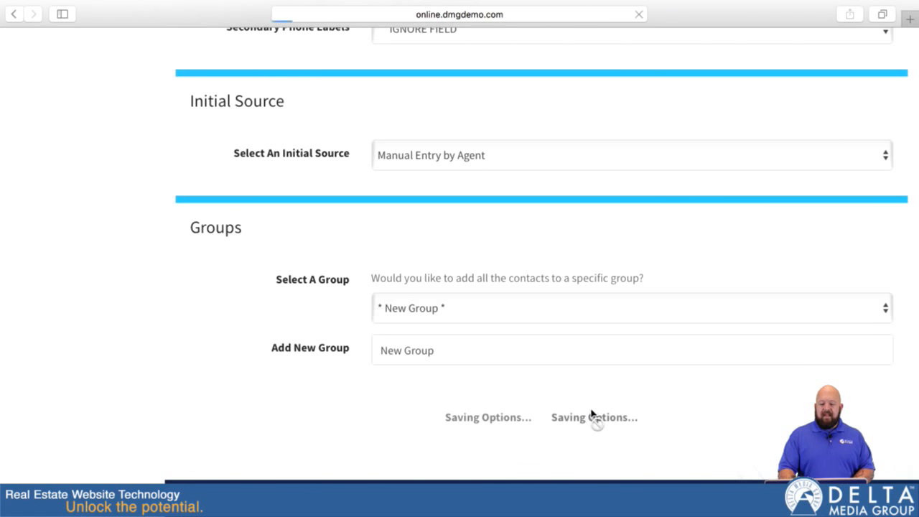
Step: Set the uploaded contacts_dmgdemo_test.csv import as ready for processing
{"action": "scroll", "coordinate": [251, 287], "scroll_direction": "down", "scroll_amount": 6}
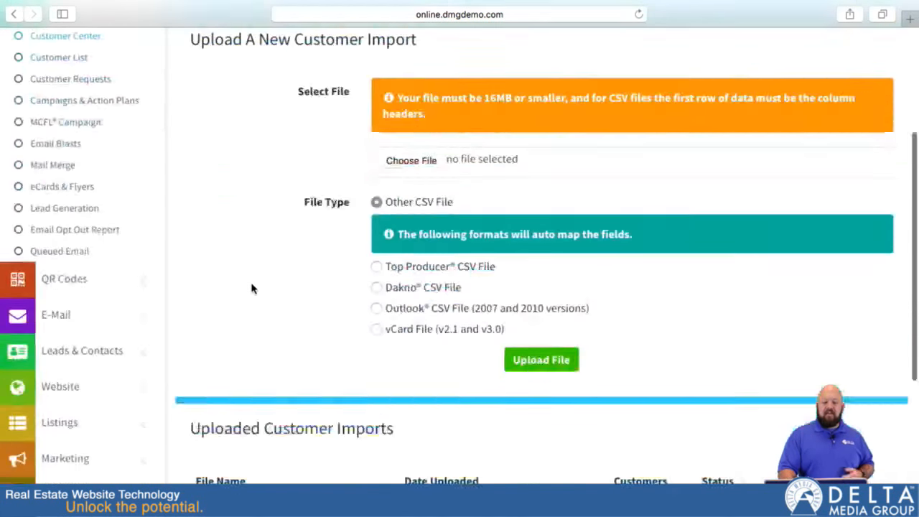
{"action": "scroll", "coordinate": [251, 288], "scroll_direction": "down", "scroll_amount": 1}
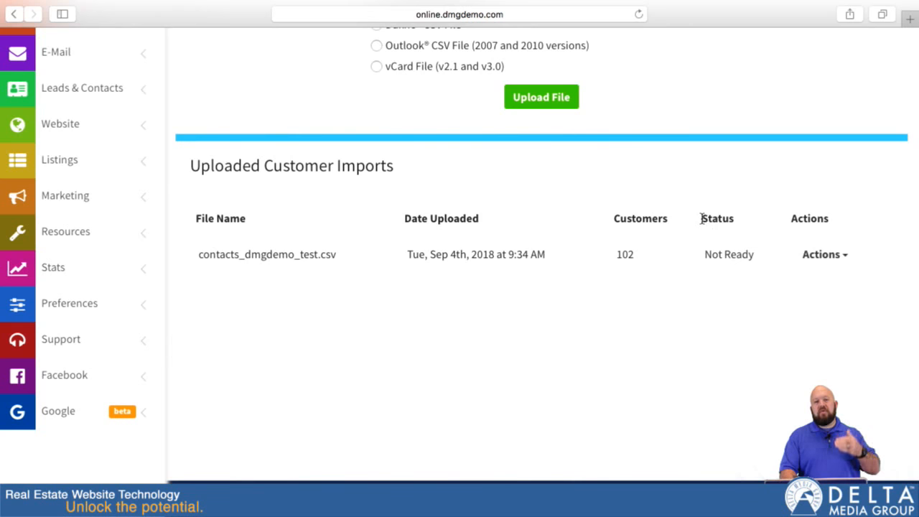
{"action": "left_click", "coordinate": [836, 257]}
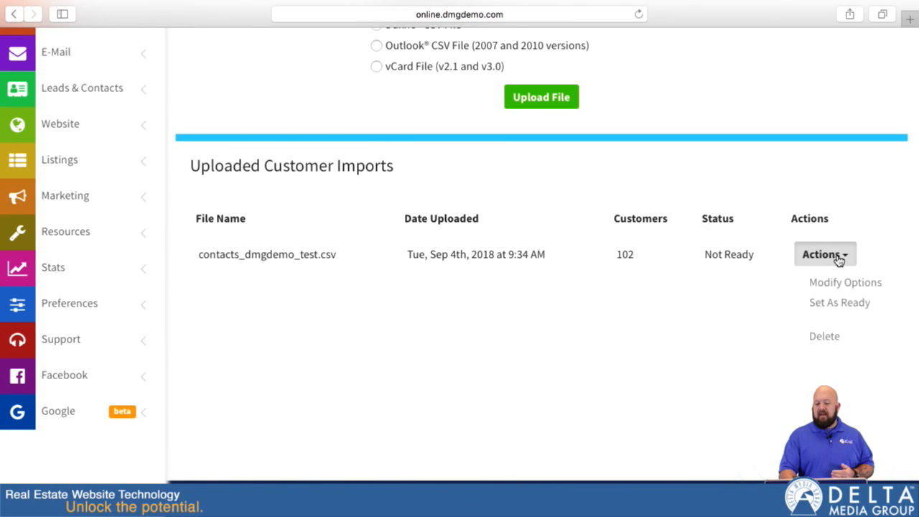
{"action": "left_click", "coordinate": [836, 304]}
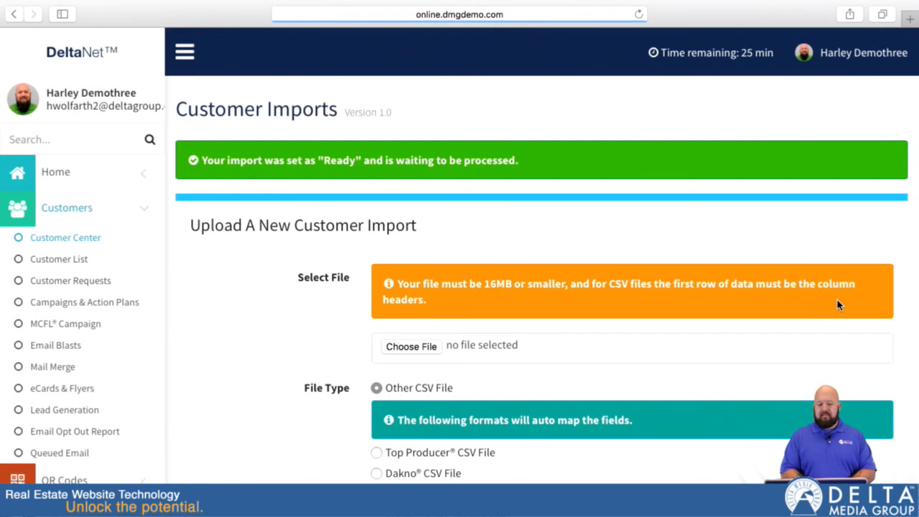
Step: Check the processing status of contacts_dmgdemo_test.csv in the list of uploaded customer imports
{"action": "scroll", "coordinate": [839, 305], "scroll_direction": "down", "scroll_amount": 5}
{"action": "scroll", "coordinate": [837, 305], "scroll_direction": "down", "scroll_amount": 1}
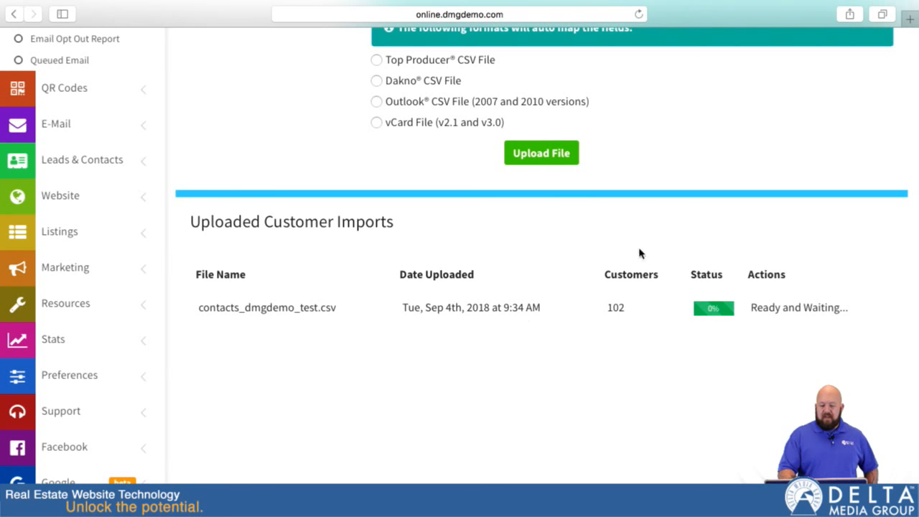
{"action": "scroll", "coordinate": [534, 330], "scroll_direction": "down", "scroll_amount": 2}
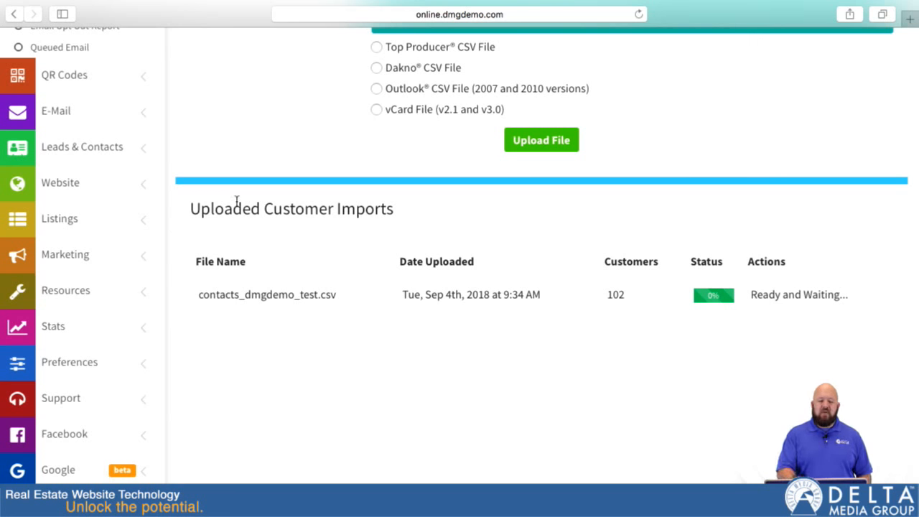
{"action": "scroll", "coordinate": [187, 147], "scroll_direction": "up", "scroll_amount": 5}
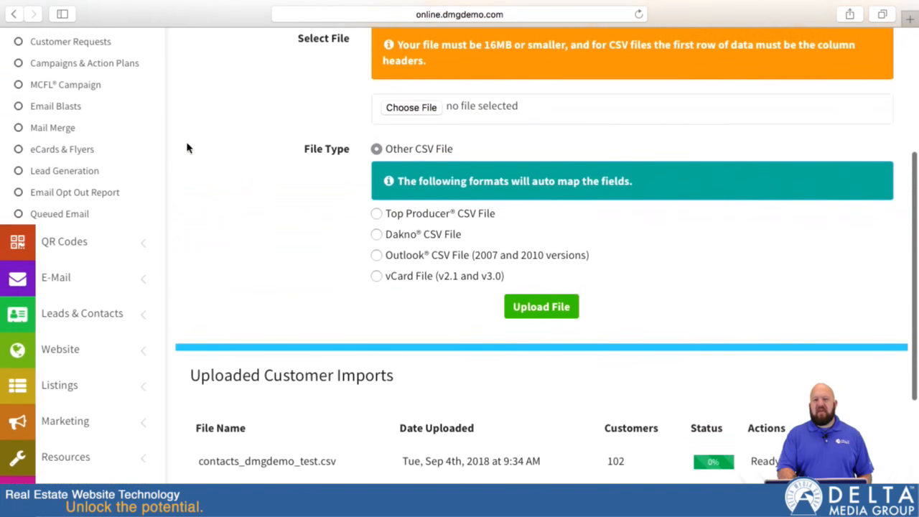
{"action": "scroll", "coordinate": [186, 147], "scroll_direction": "down", "scroll_amount": 6}
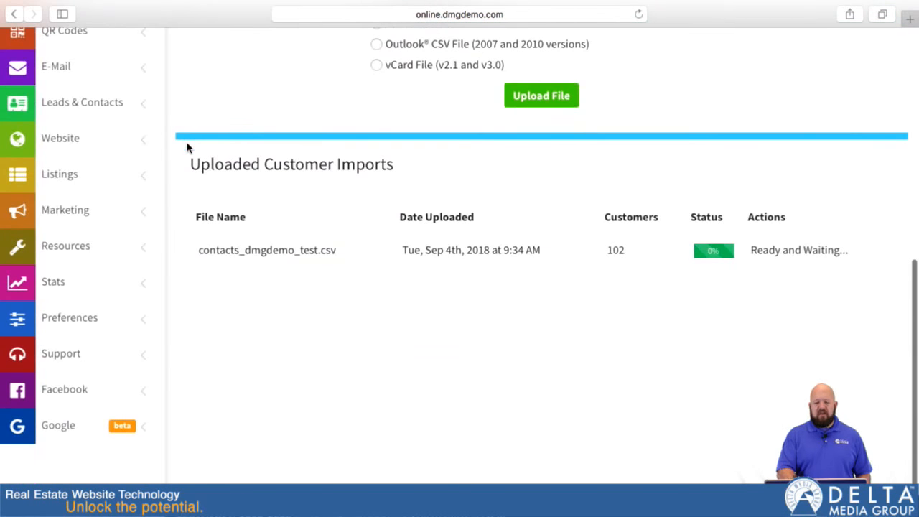
{"action": "scroll", "coordinate": [186, 147], "scroll_direction": "up", "scroll_amount": 4}
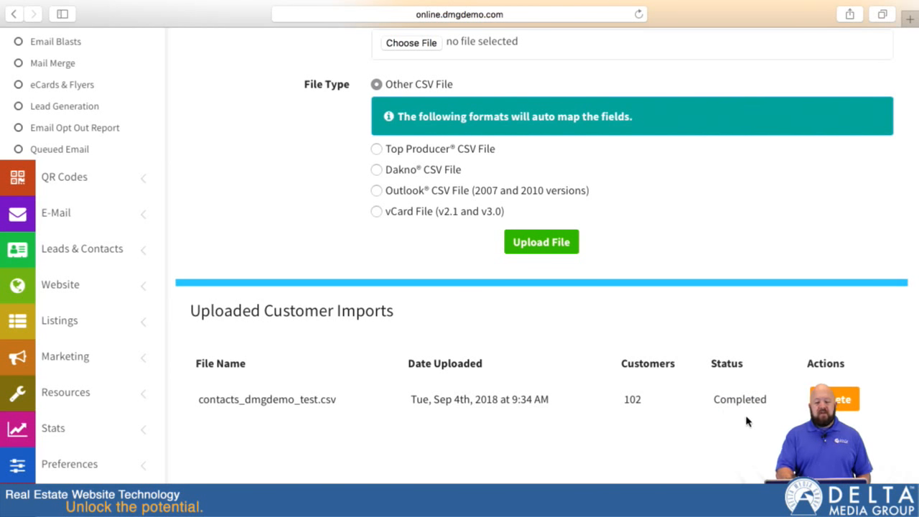
{"action": "scroll", "coordinate": [767, 262], "scroll_direction": "up", "scroll_amount": 5}
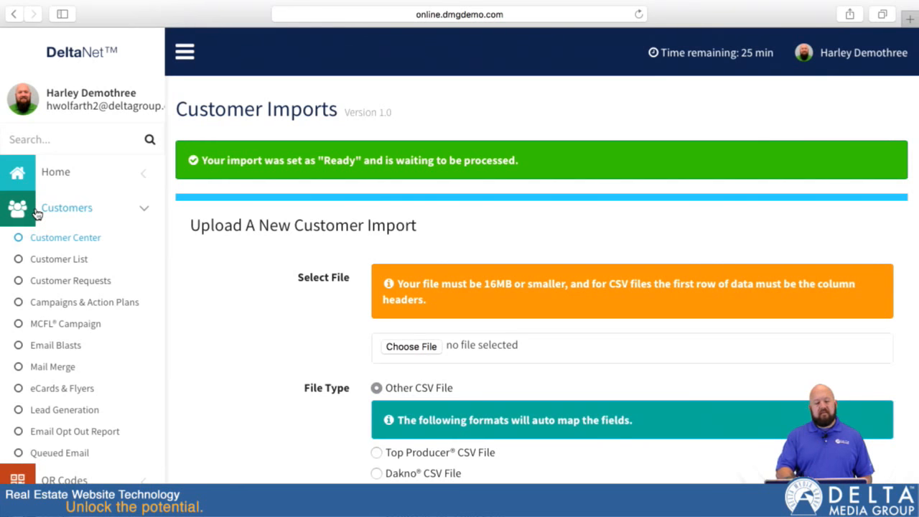
Step: Open the Delete Imports page from the Customer Center's import and export options to view the imports available for deletion
{"action": "left_click", "coordinate": [57, 241]}
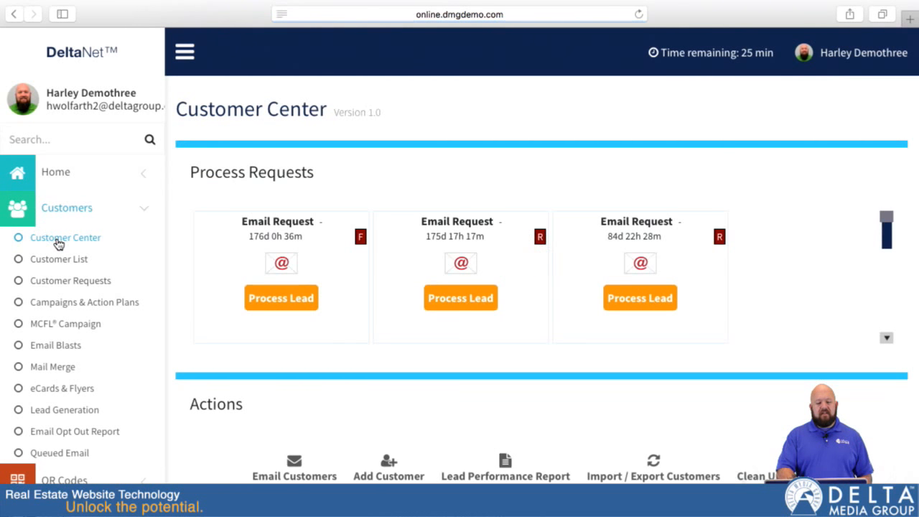
{"action": "scroll", "coordinate": [443, 381], "scroll_direction": "down", "scroll_amount": 3}
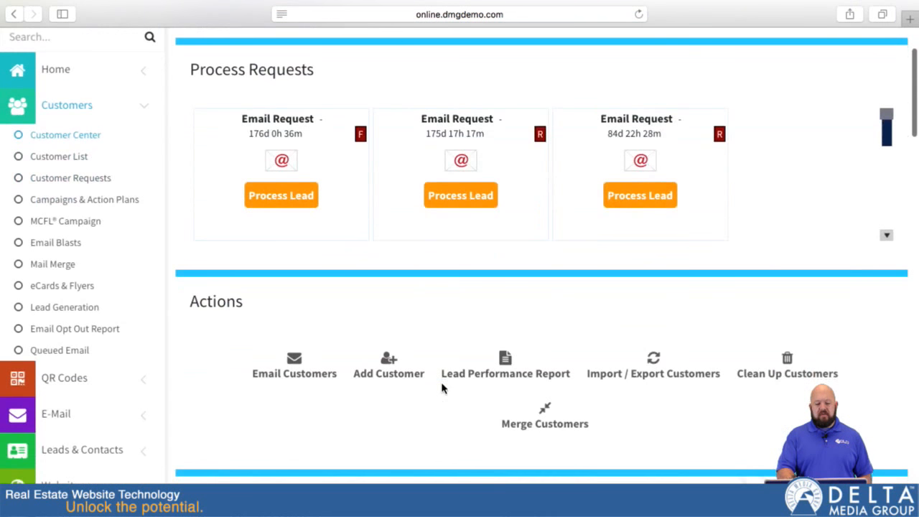
{"action": "left_click", "coordinate": [655, 374]}
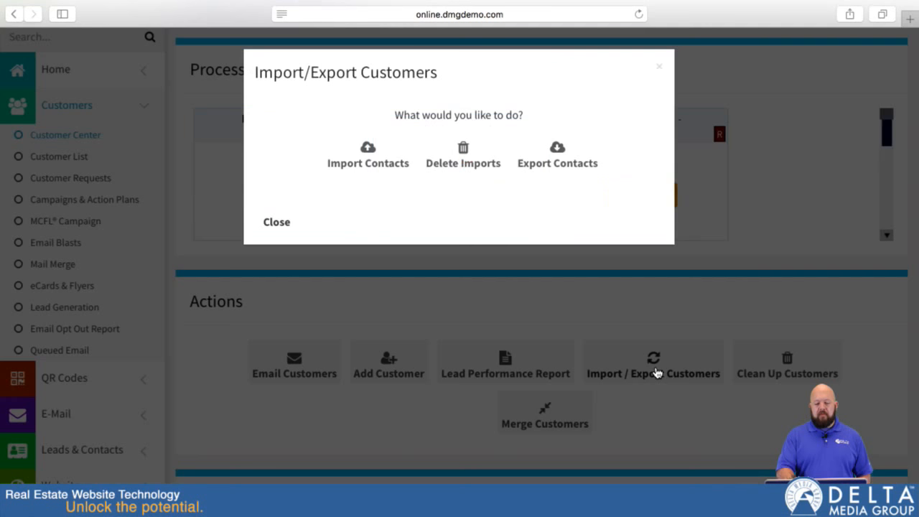
{"action": "left_click", "coordinate": [456, 154]}
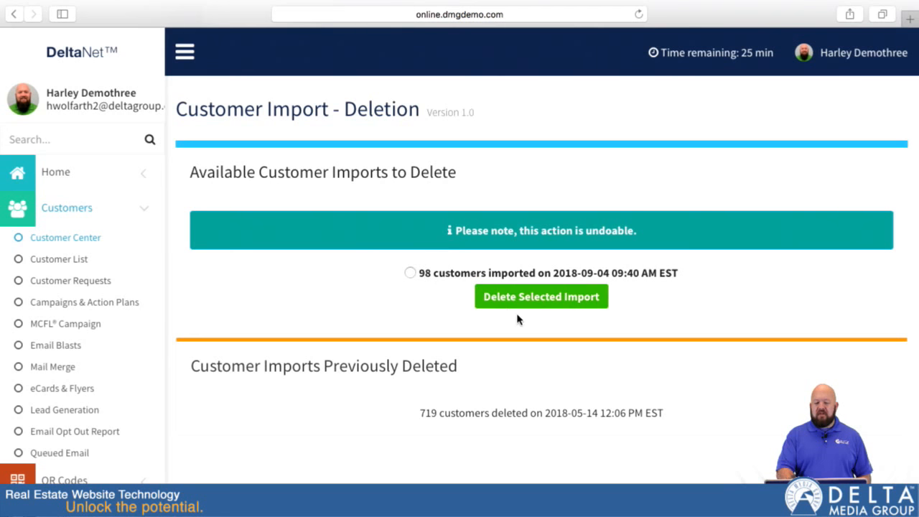
Step: Return to the Import Contacts page through the Customer Center and review the uploaded customer imports
{"action": "left_click", "coordinate": [64, 239]}
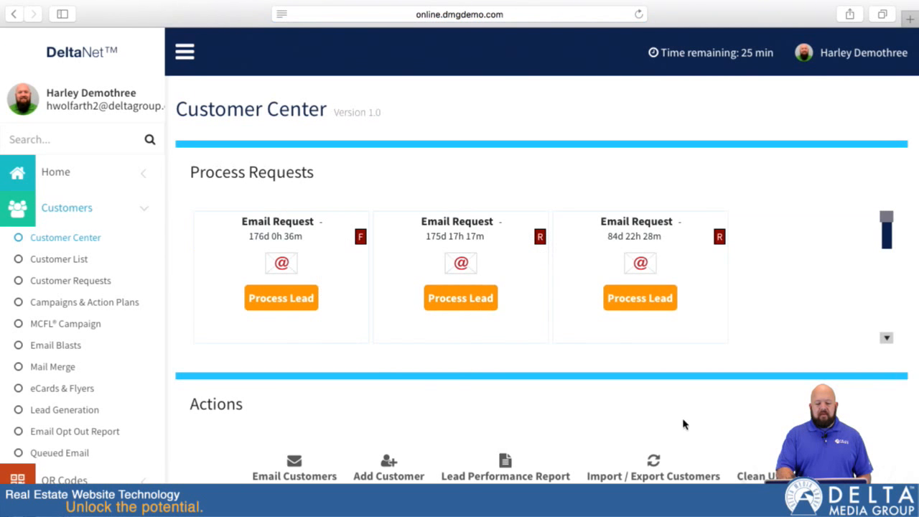
{"action": "left_click", "coordinate": [655, 468]}
{"action": "left_click", "coordinate": [363, 150]}
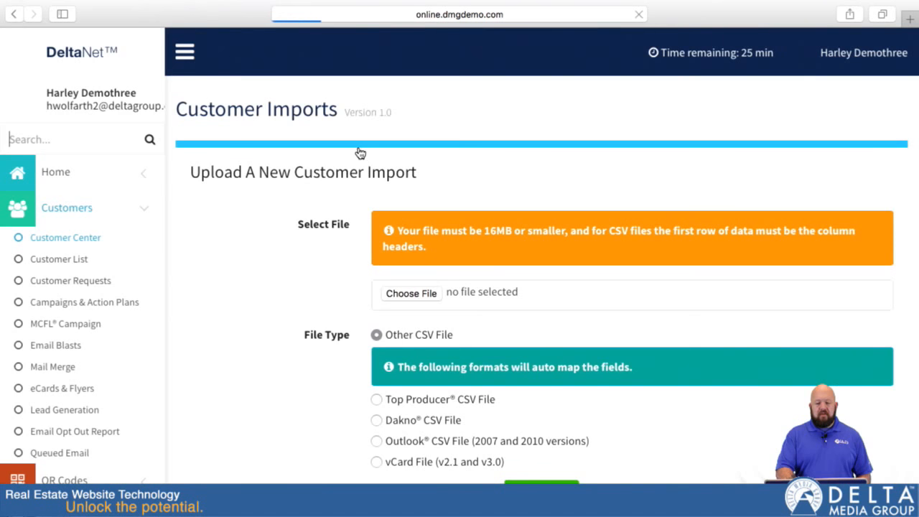
{"action": "scroll", "coordinate": [465, 390], "scroll_direction": "down", "scroll_amount": 5}
{"action": "scroll", "coordinate": [465, 390], "scroll_direction": "down", "scroll_amount": 2}
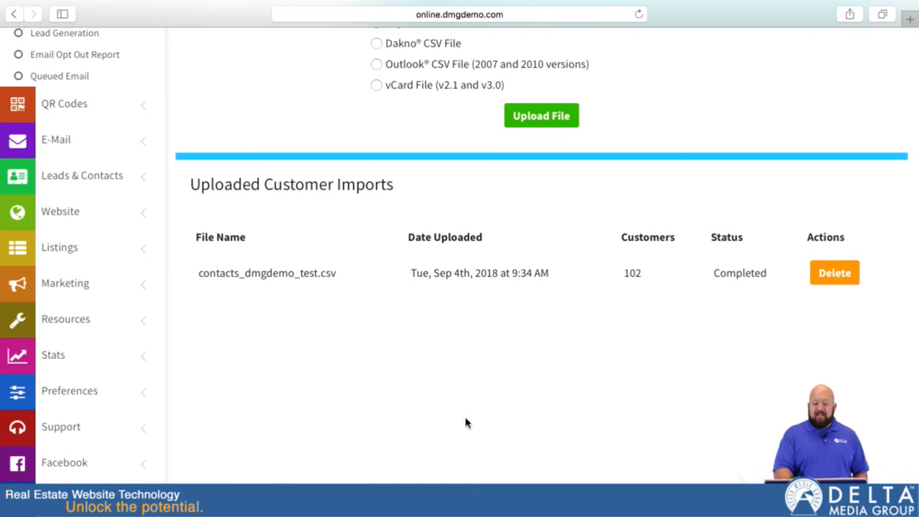
{"action": "scroll", "coordinate": [420, 369], "scroll_direction": "up", "scroll_amount": 5}
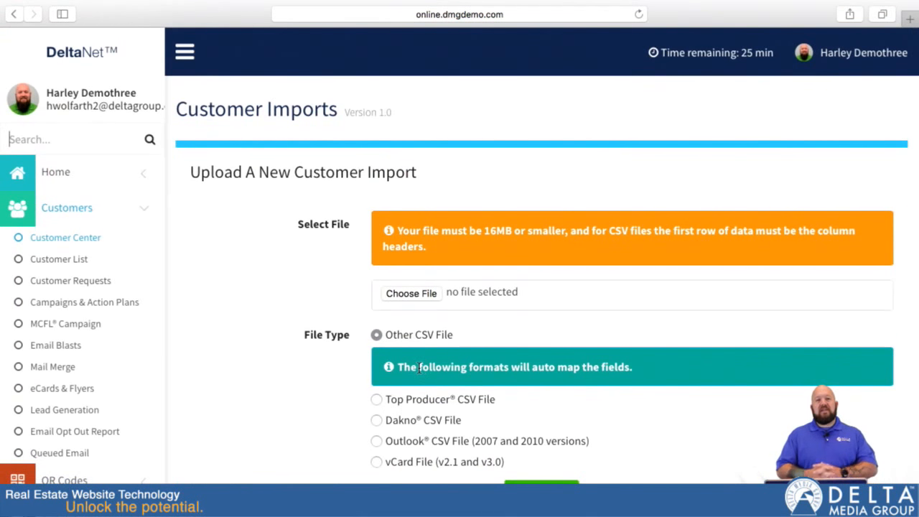